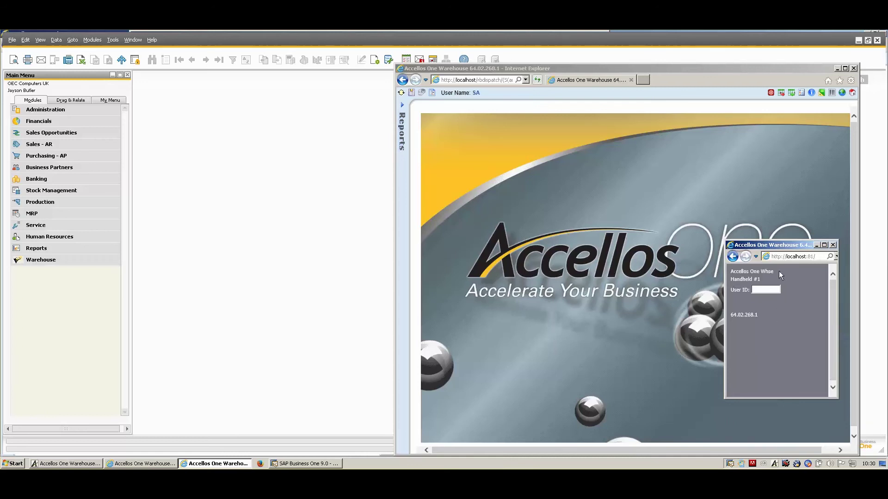
pyautogui.moveTo(761, 245); pyautogui.dragTo(733, 224)
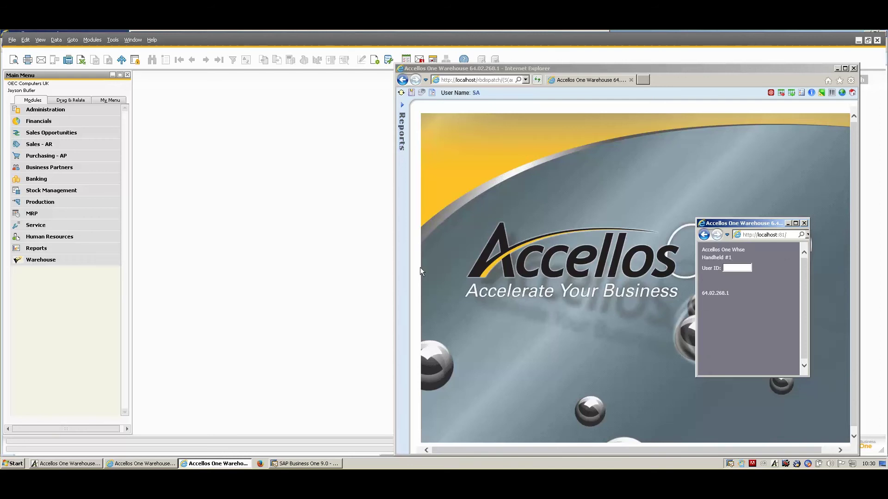
pyautogui.click(214, 135)
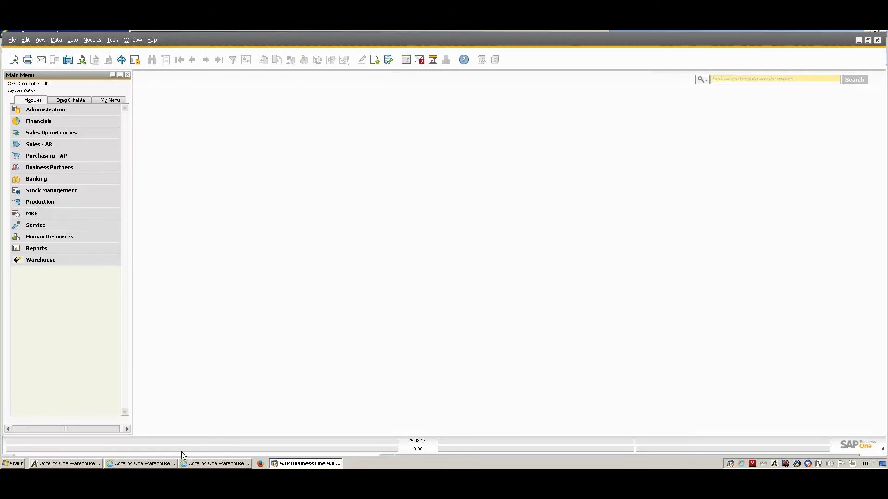
pyautogui.click(156, 463)
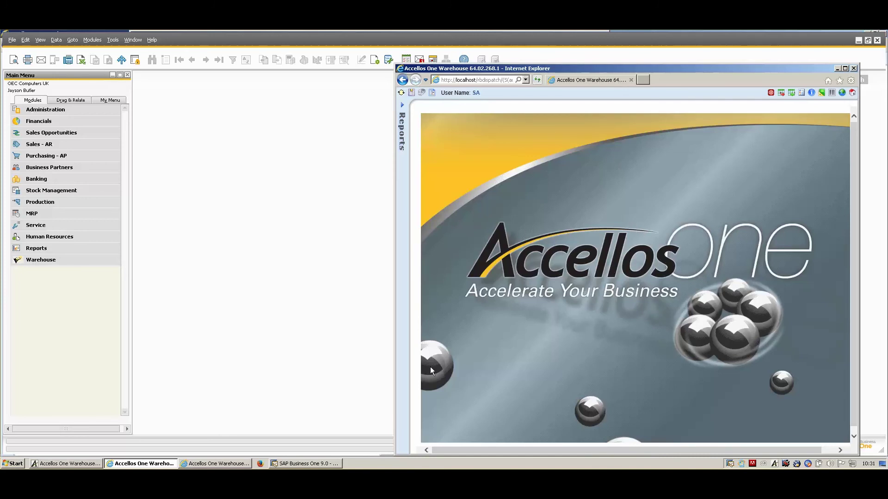
pyautogui.click(221, 463)
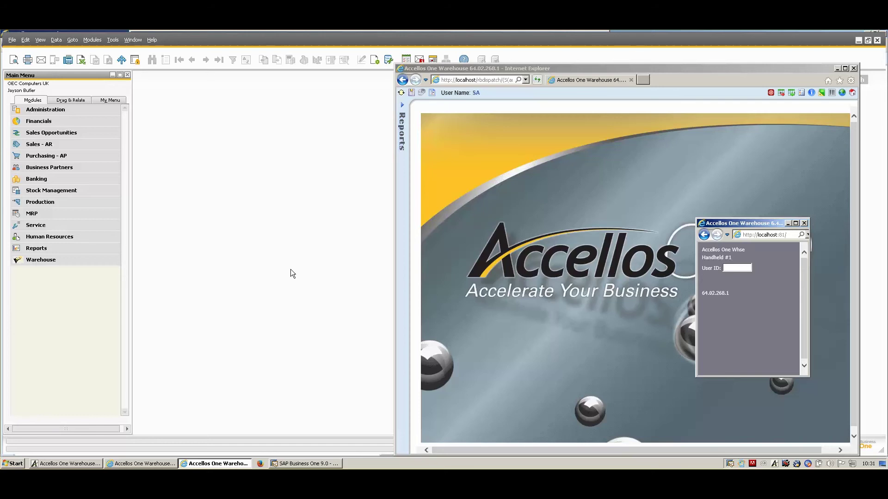
# - Switch to SAP Business One and start a purchase order for the supplier Charlies Bourbons
pyautogui.click(290, 292)
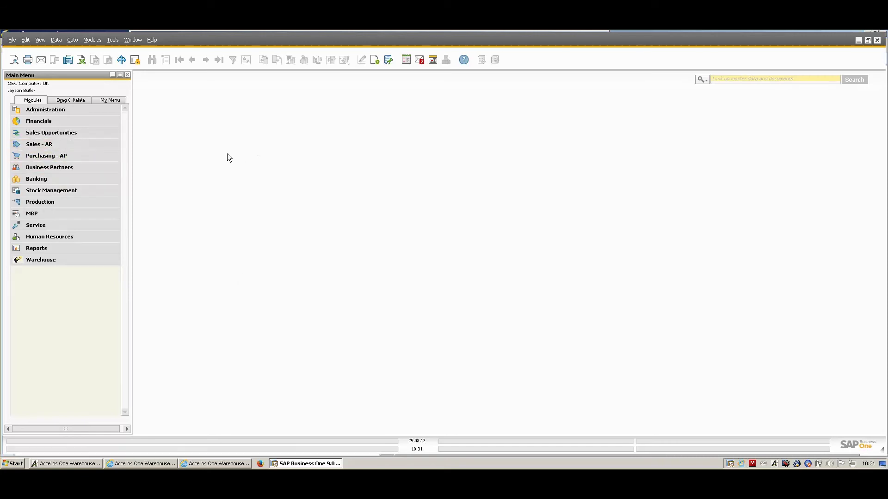
pyautogui.click(74, 155)
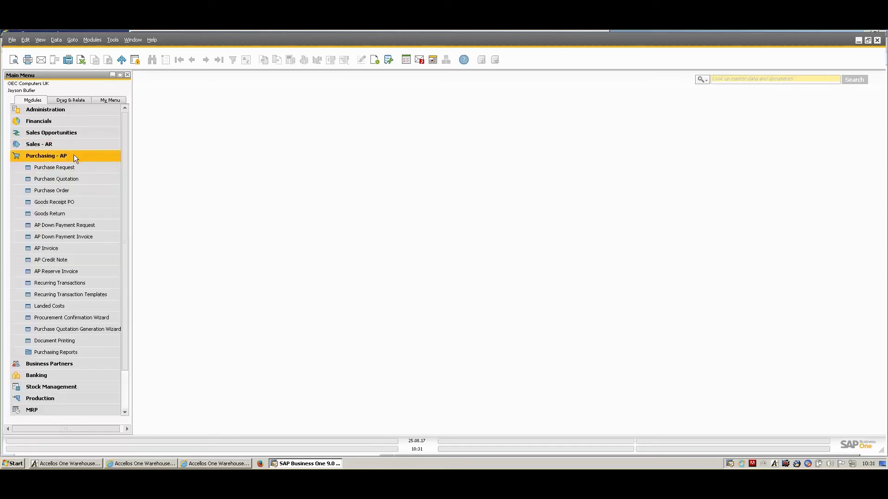
pyautogui.click(60, 192)
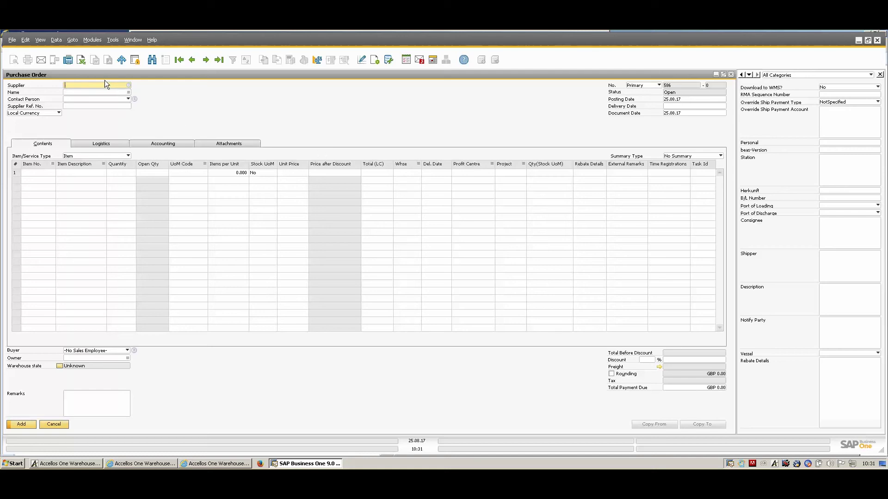
pyautogui.write('CB01')
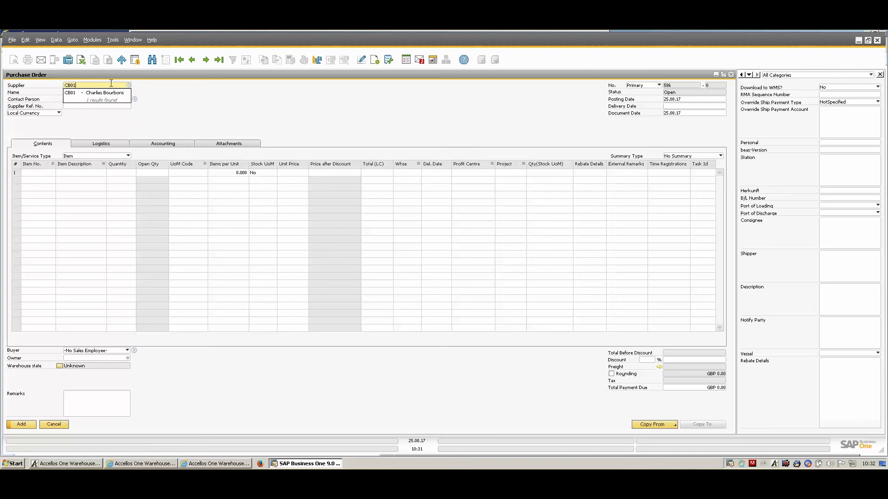
pyautogui.click(107, 93)
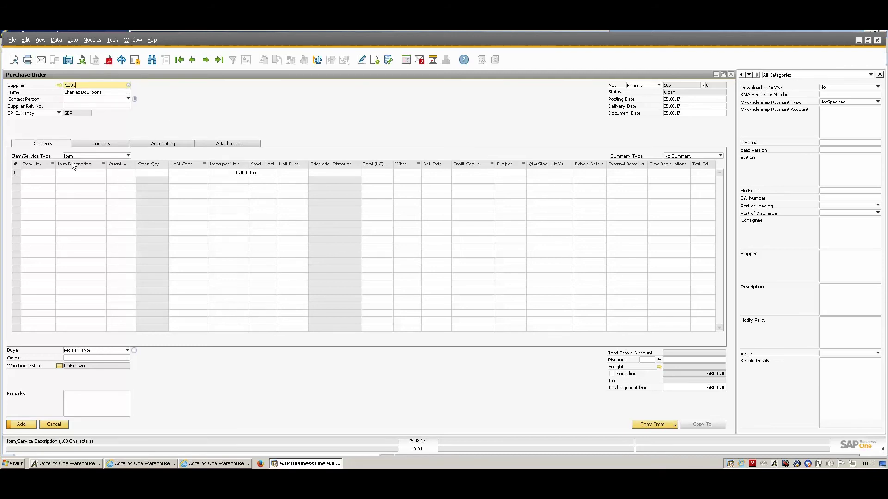
# - Order 20 of item CO01, Cookies (Plain) 200g, add the purchase order and close its form
pyautogui.click(42, 173)
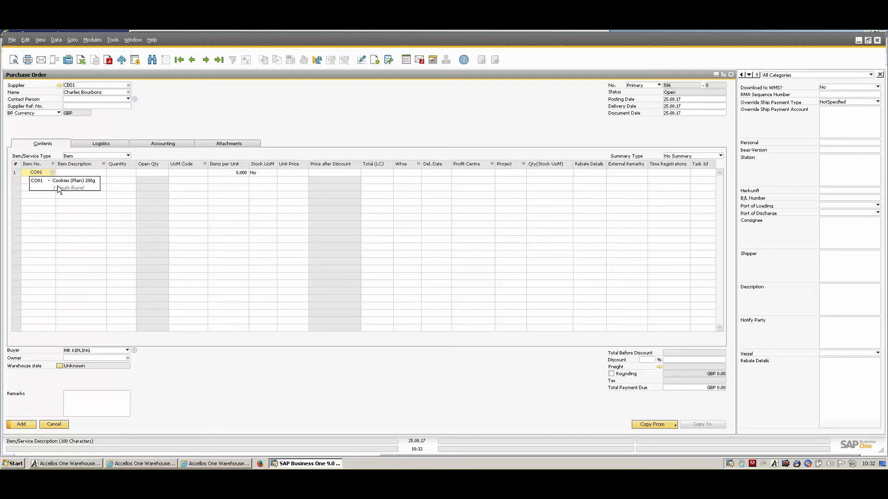
pyautogui.click(79, 181)
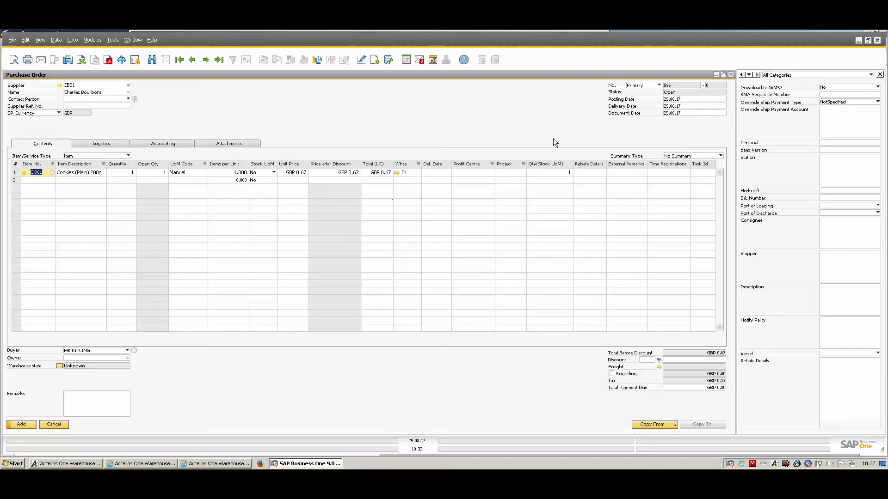
pyautogui.click(119, 174)
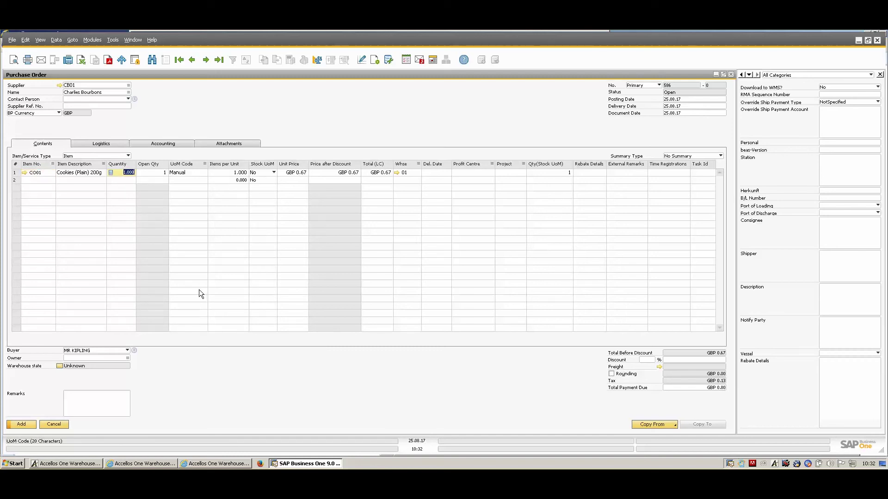
pyautogui.write('20')
pyautogui.press('Tab')
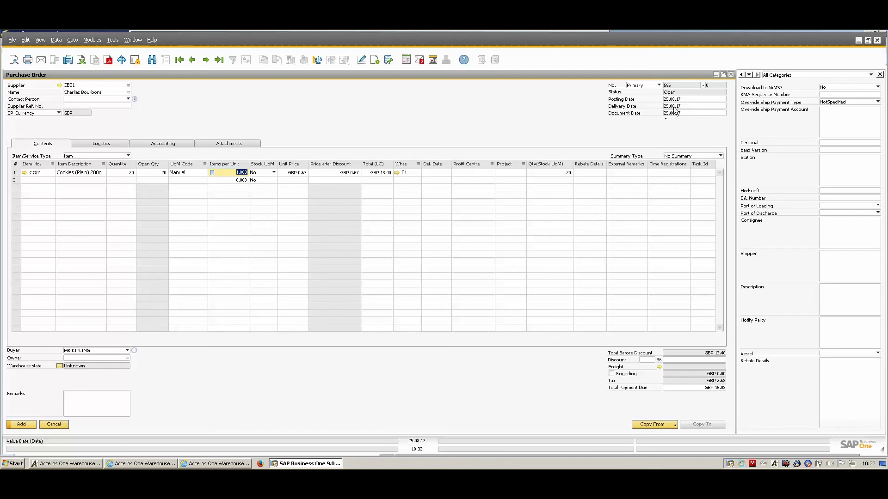
pyautogui.click(22, 424)
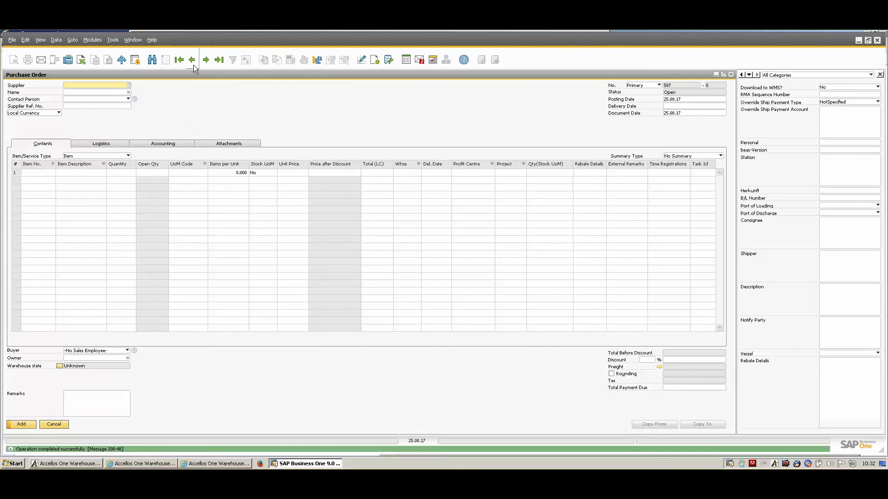
pyautogui.click(731, 75)
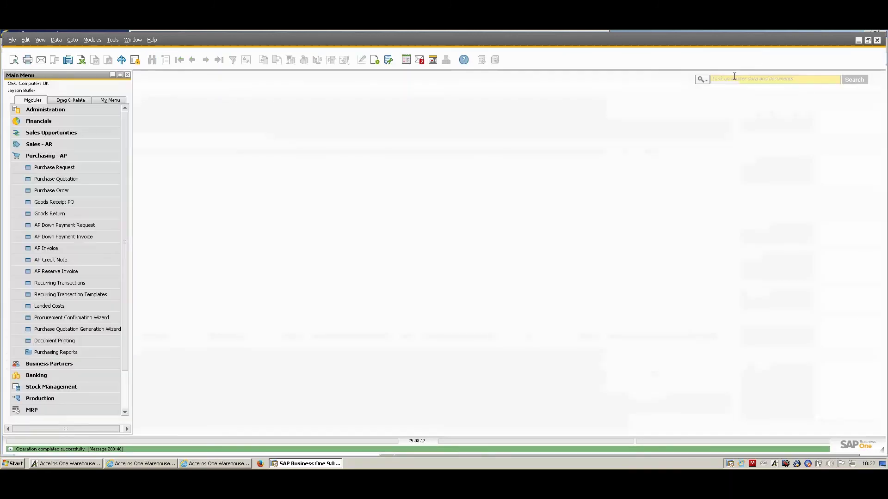
pyautogui.click(63, 155)
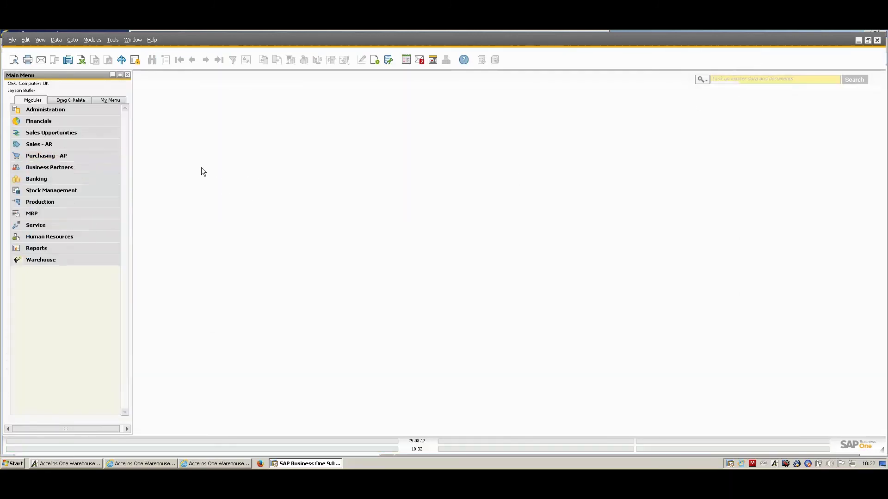
# - Start a sales order in a maximized form for the customer Daves Shop
pyautogui.click(62, 142)
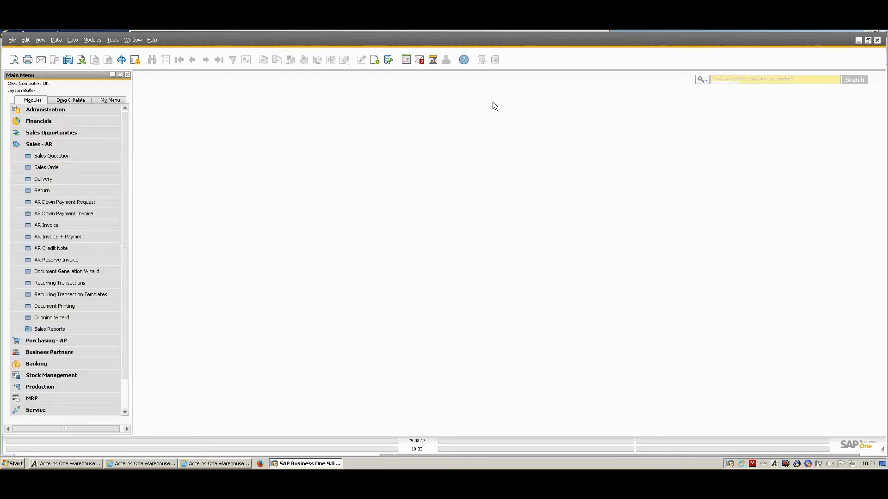
pyautogui.click(82, 168)
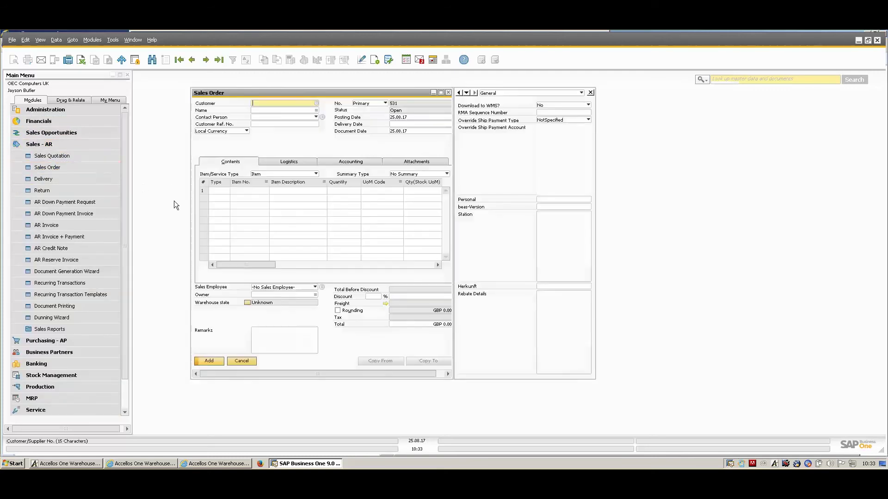
pyautogui.click(441, 92)
pyautogui.write('D')
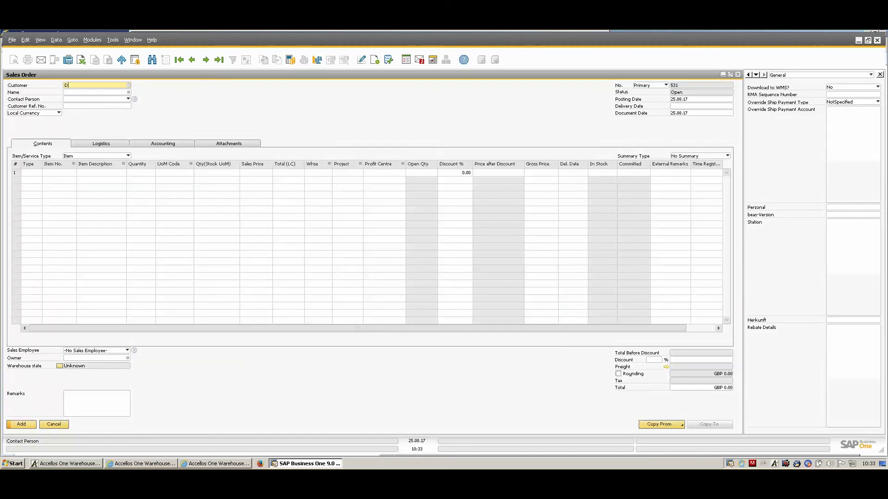
pyautogui.write('S01')
pyautogui.click(67, 93)
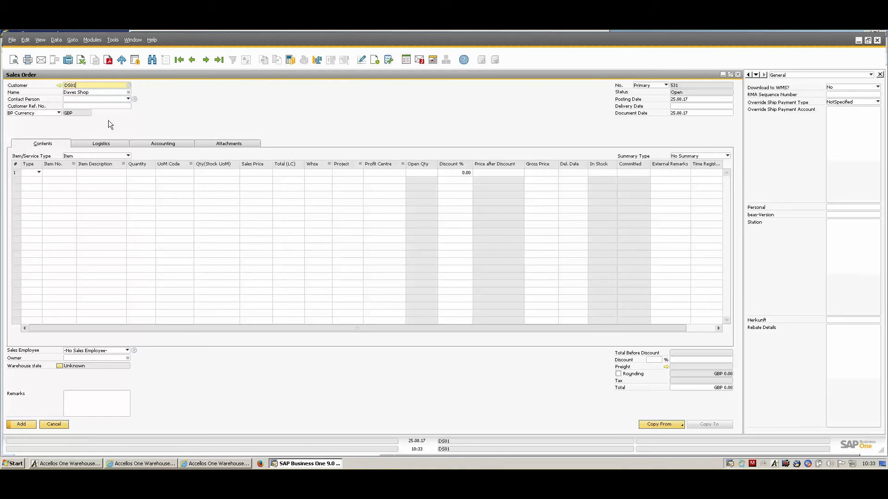
# - Enter item CO01, Cookies (Plain) 200g, with quantity 10 on the sales order's first line
pyautogui.click(62, 173)
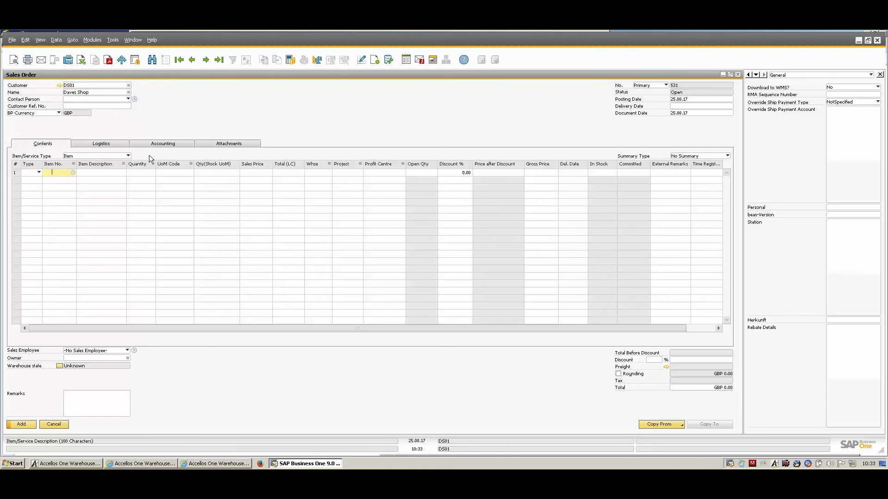
pyautogui.write('CO01')
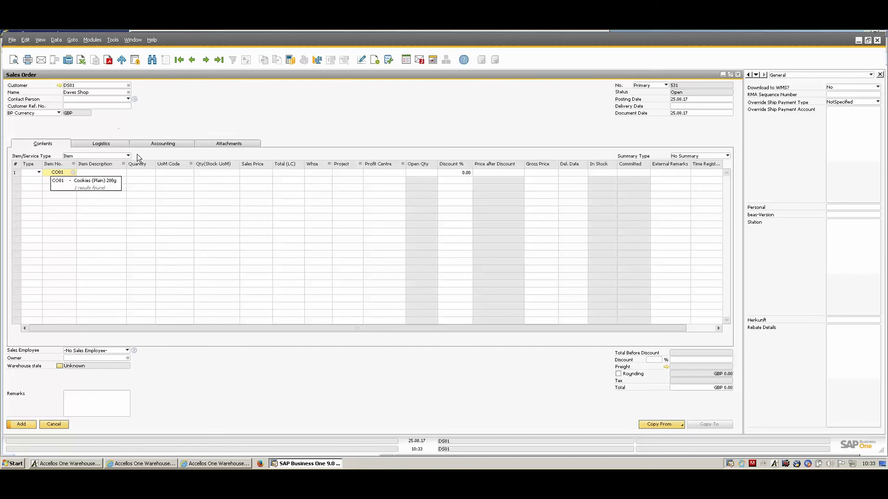
pyautogui.click(102, 181)
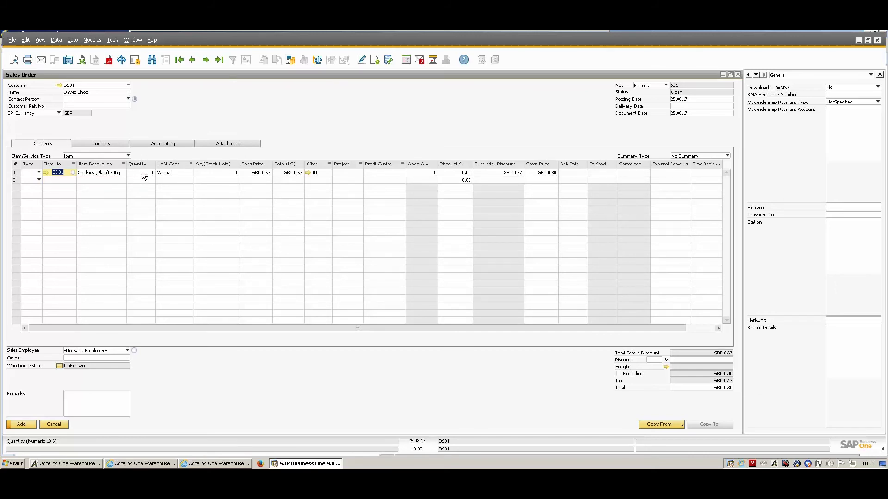
pyautogui.click(148, 173)
pyautogui.write('1')
# - Set the sales order's delivery date to 26.08.17, update the row dates, add the order and close the form
pyautogui.click(686, 106)
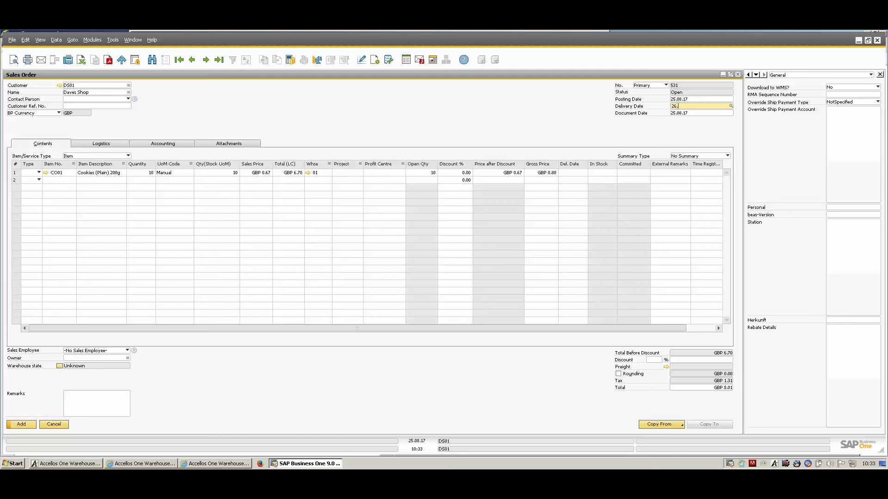
pyautogui.write('26.08.17')
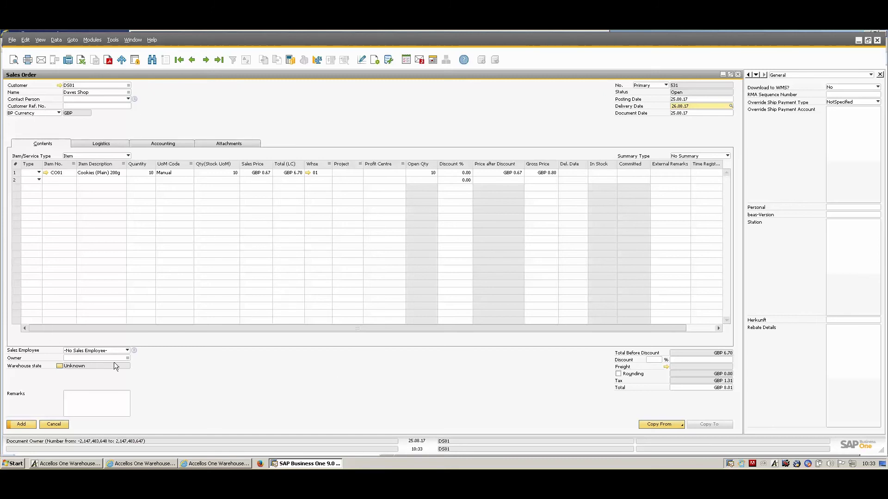
pyautogui.click(32, 425)
pyautogui.click(358, 258)
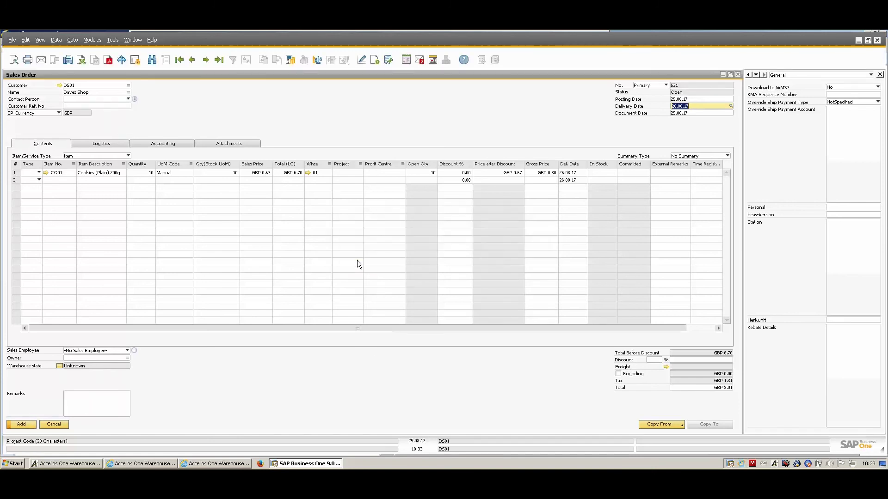
pyautogui.click(28, 425)
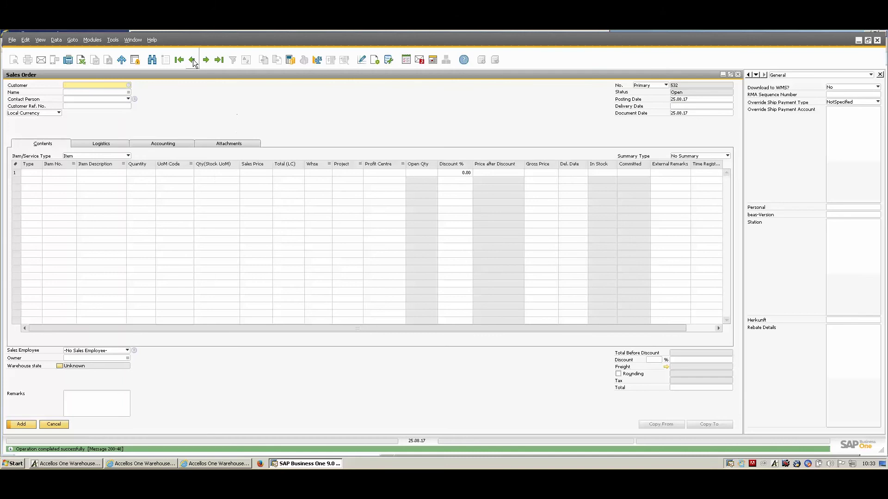
pyautogui.click(738, 75)
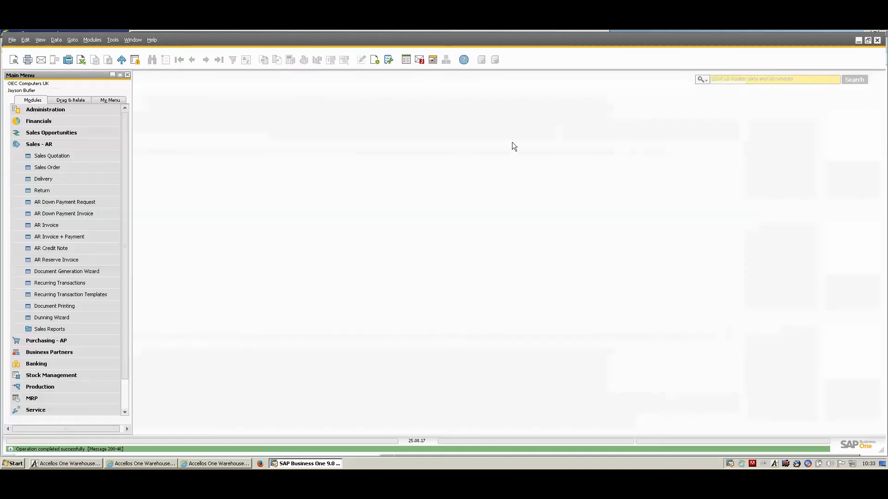
pyautogui.click(28, 143)
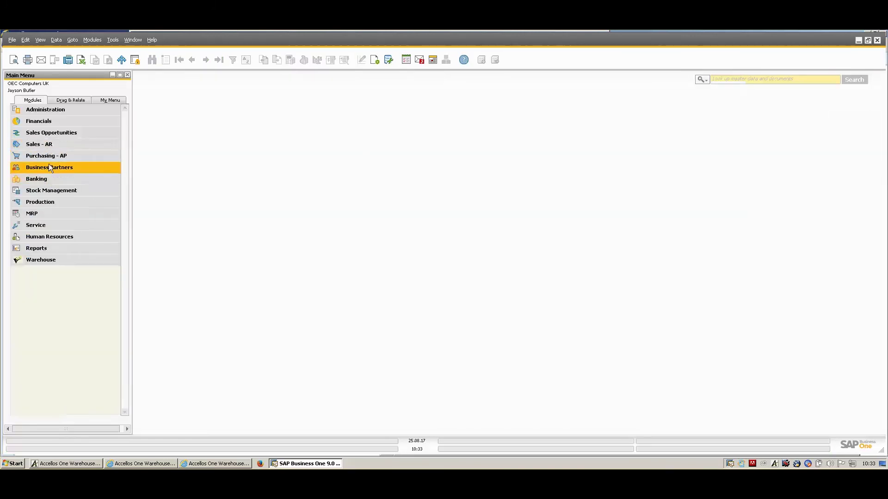
# - Reopen the most recent purchase order to check its warehouse state, and close it
pyautogui.click(46, 157)
pyautogui.click(64, 189)
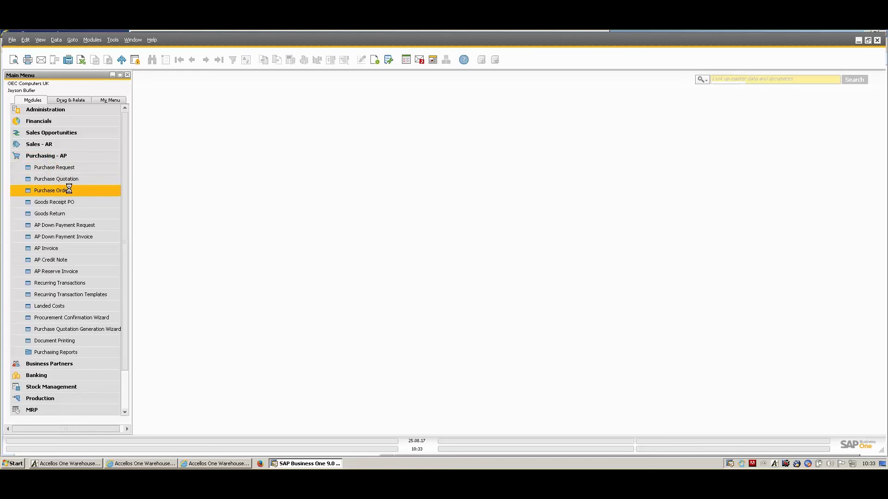
pyautogui.click(191, 60)
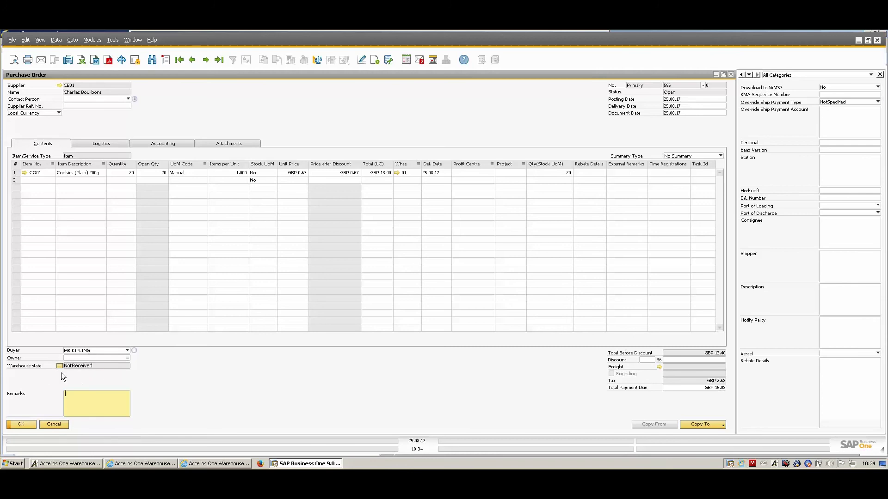
pyautogui.click(732, 75)
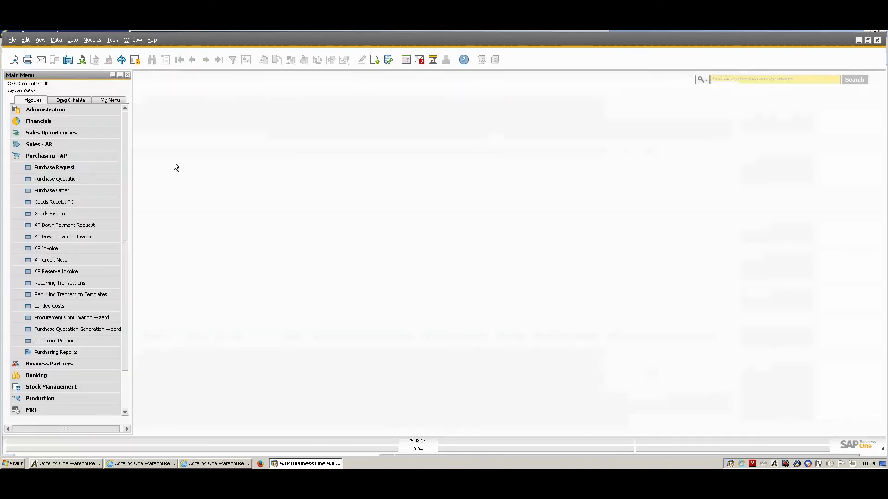
pyautogui.click(36, 154)
# - Reopen the most recent sales order to check its warehouse state, and close it
pyautogui.click(37, 147)
pyautogui.click(51, 168)
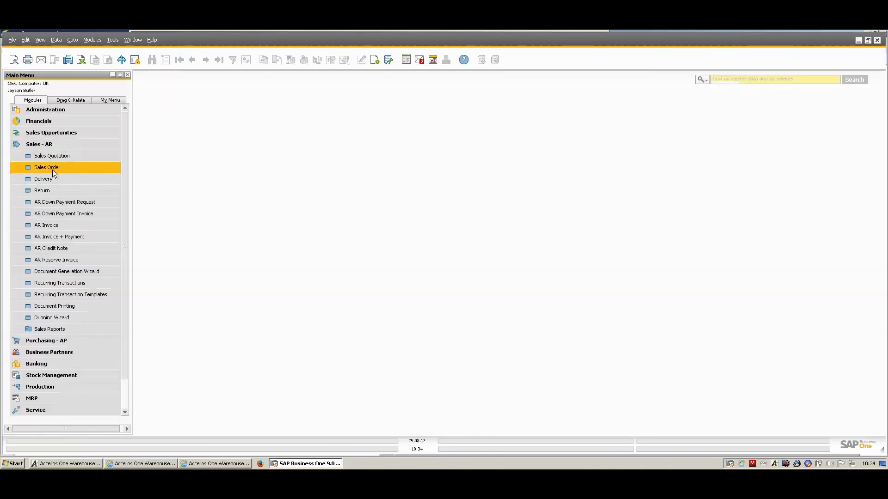
pyautogui.click(192, 59)
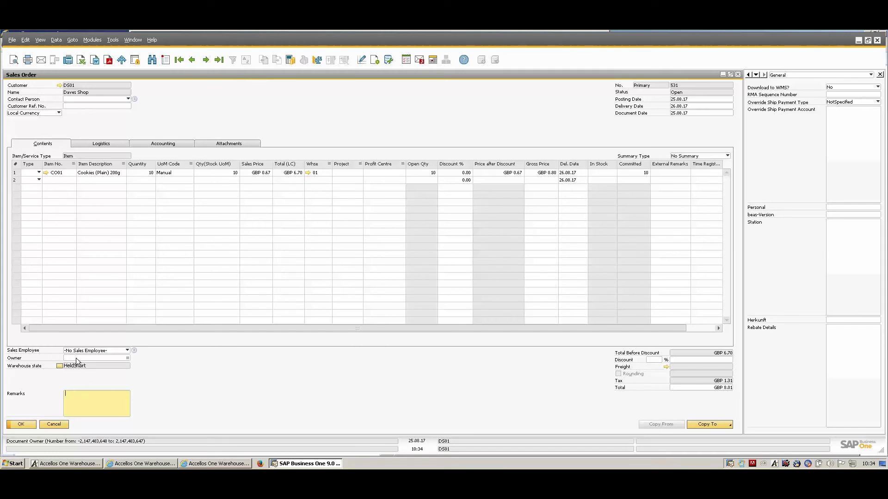
pyautogui.click(738, 74)
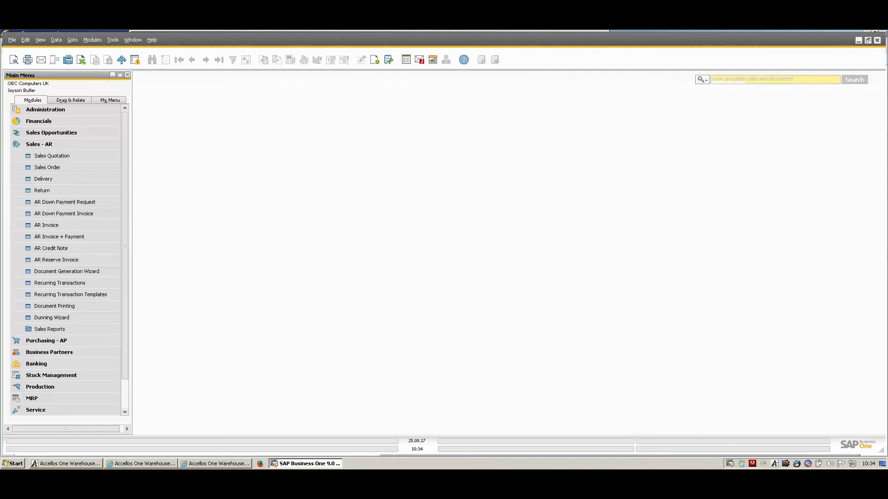
# - Switch to Accellos One Warehouse, open the Receipts view and maximize its window
pyautogui.click(147, 467)
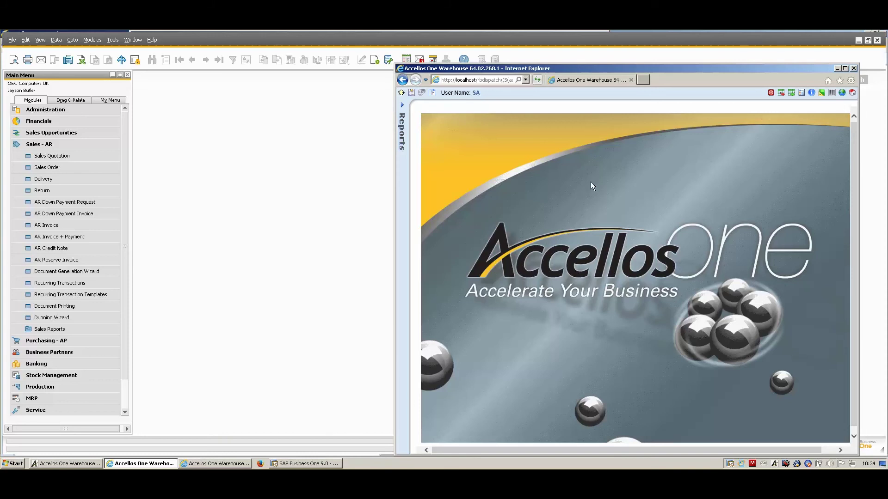
pyautogui.click(792, 94)
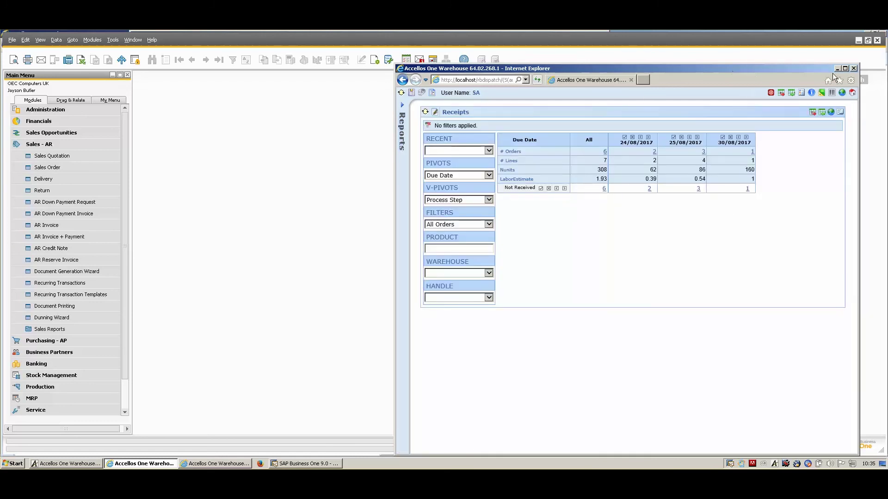
pyautogui.click(844, 69)
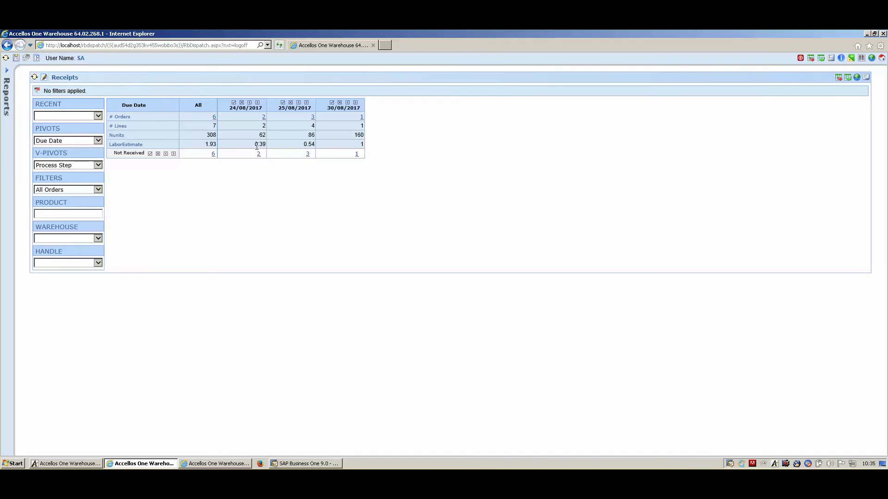
# - View the receipts pivoted by Vendor Name, and set the pivot to Modify Date
pyautogui.click(82, 139)
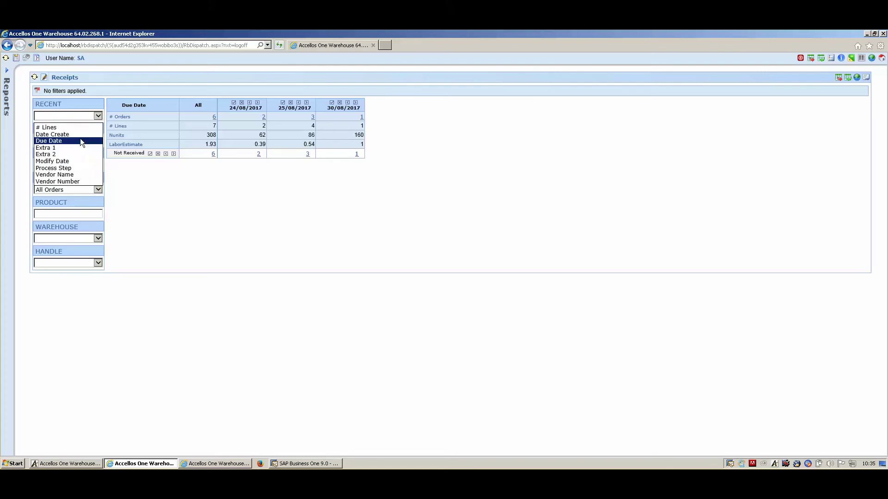
pyautogui.click(76, 175)
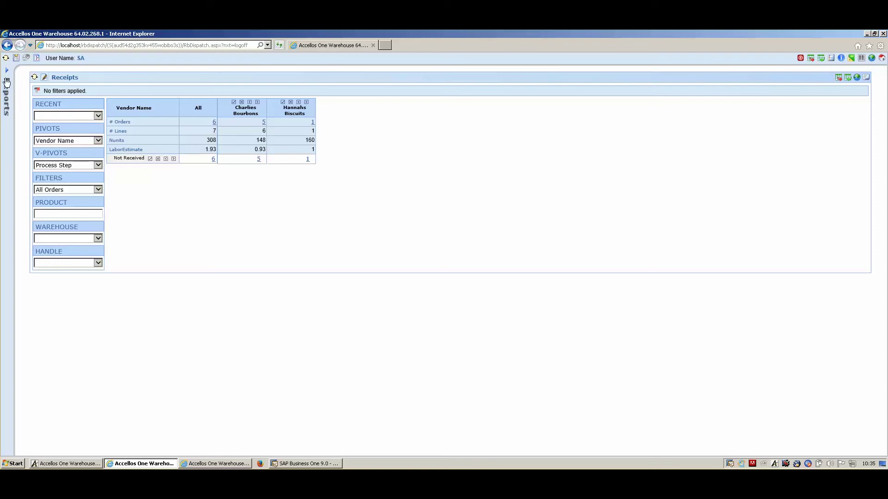
pyautogui.click(70, 140)
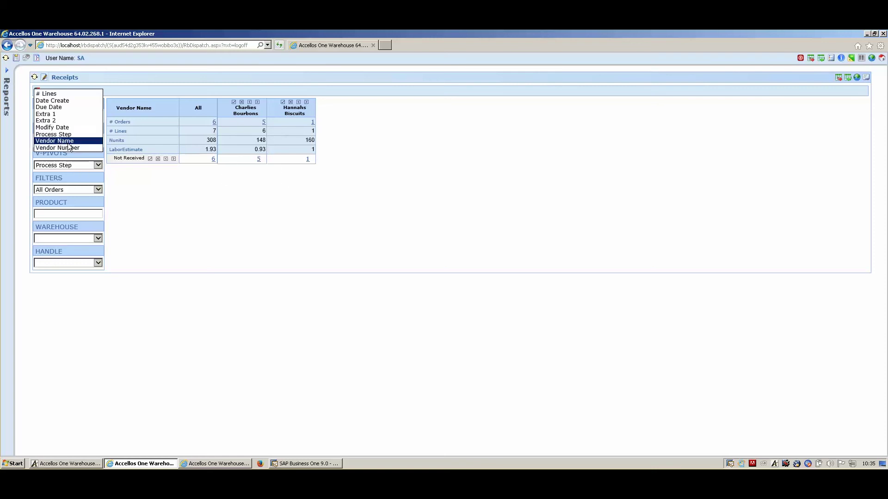
pyautogui.click(66, 128)
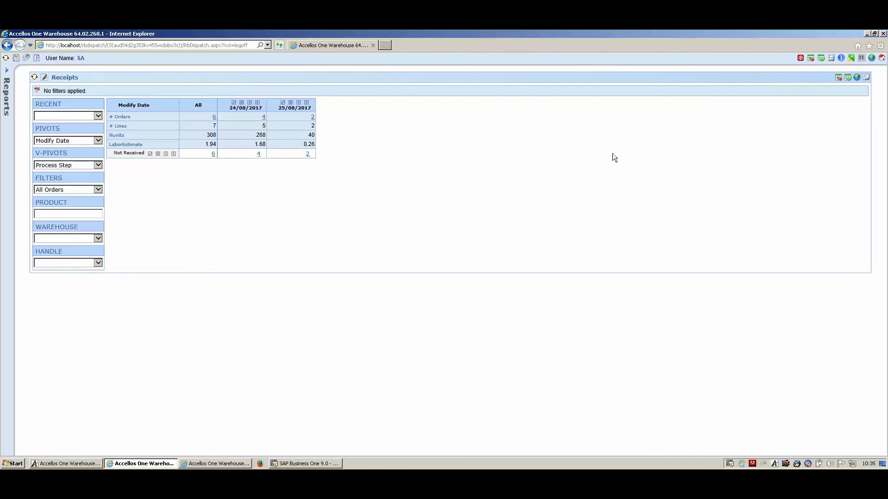
# - Examine the packslip report of the Held Short order required 26/08/2017, and return to the Receipts view in a restored window
pyautogui.click(812, 58)
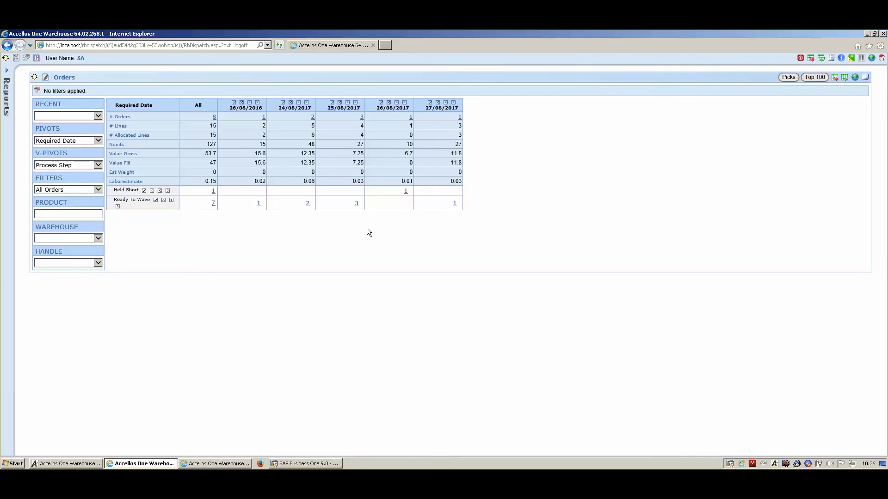
pyautogui.click(406, 191)
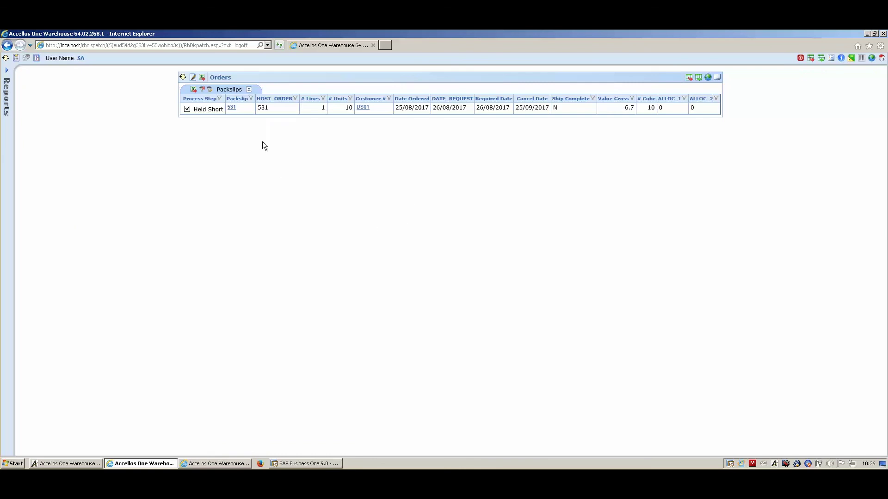
pyautogui.click(232, 107)
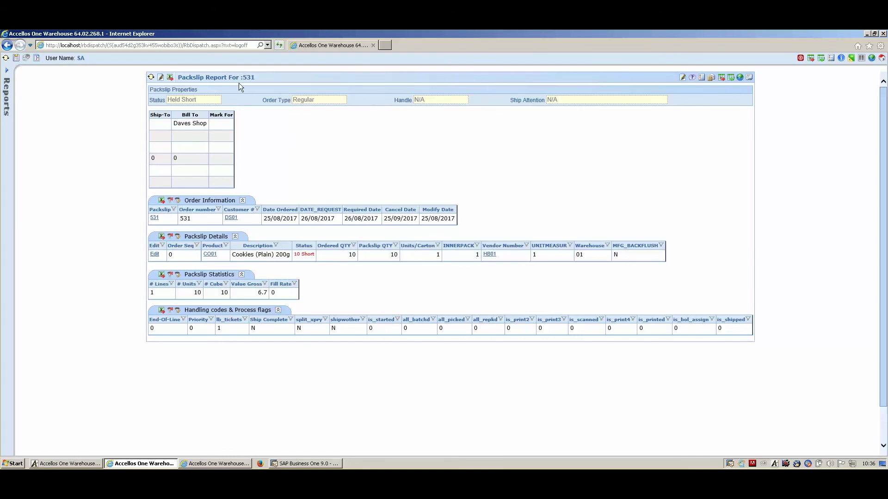
pyautogui.click(820, 59)
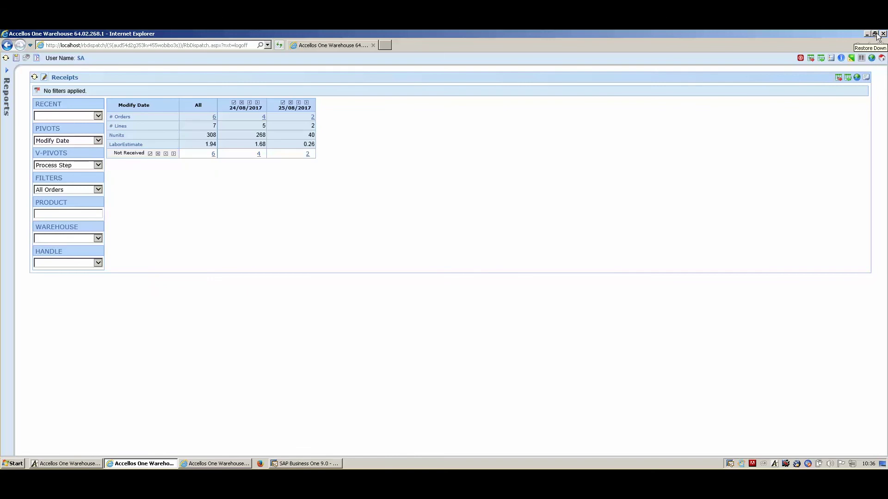
pyautogui.click(875, 34)
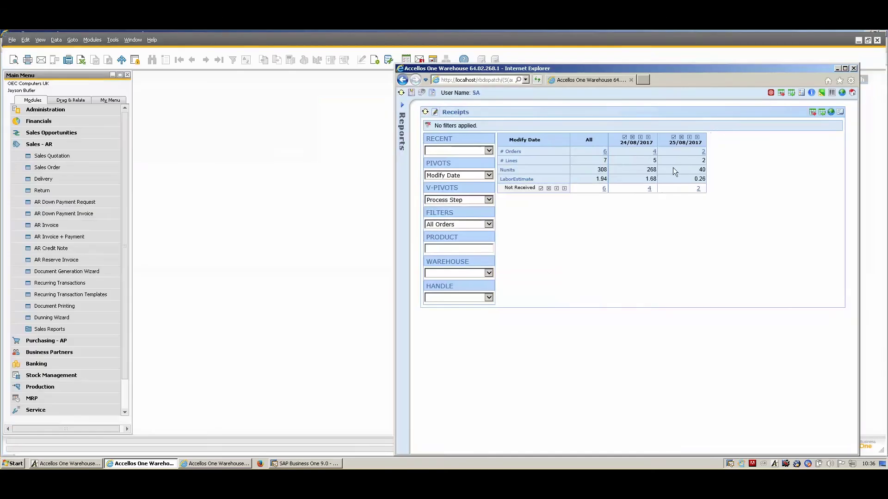
# - Log in to the Accellos One Warehouse handheld with user ID HH and the account password, and enlarge its window
pyautogui.click(200, 466)
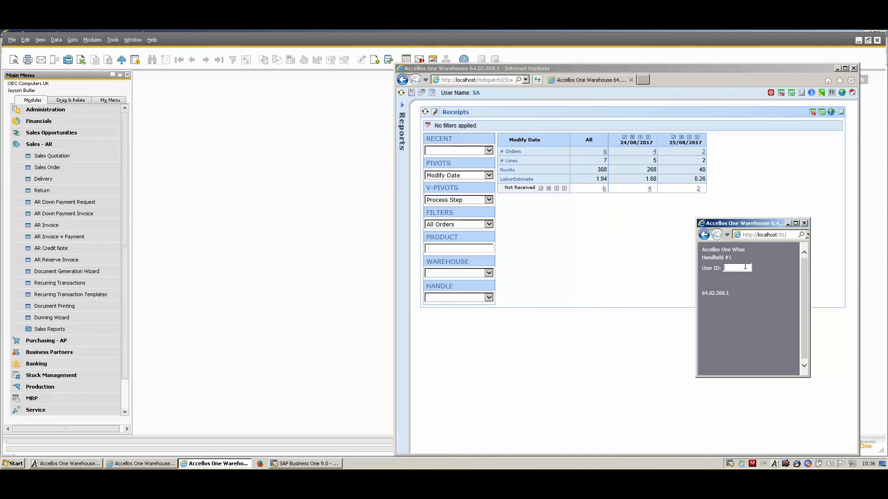
pyautogui.write('hh')
pyautogui.press('Return')
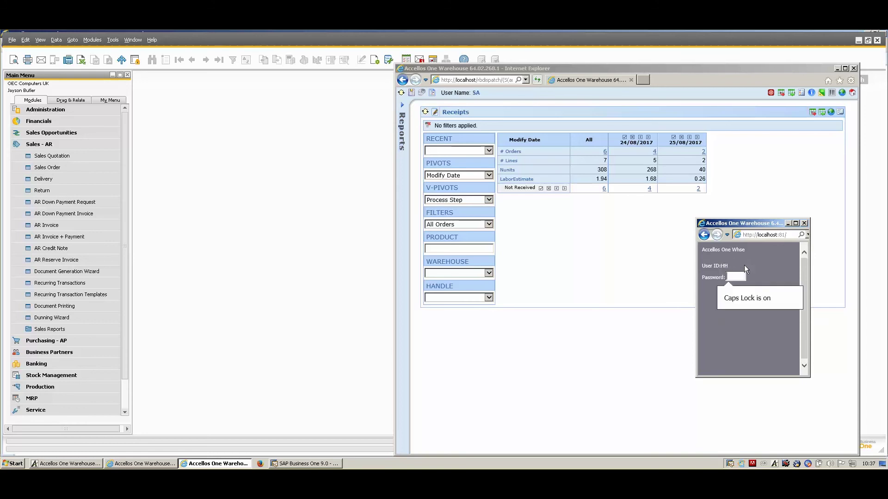
pyautogui.press('Return')
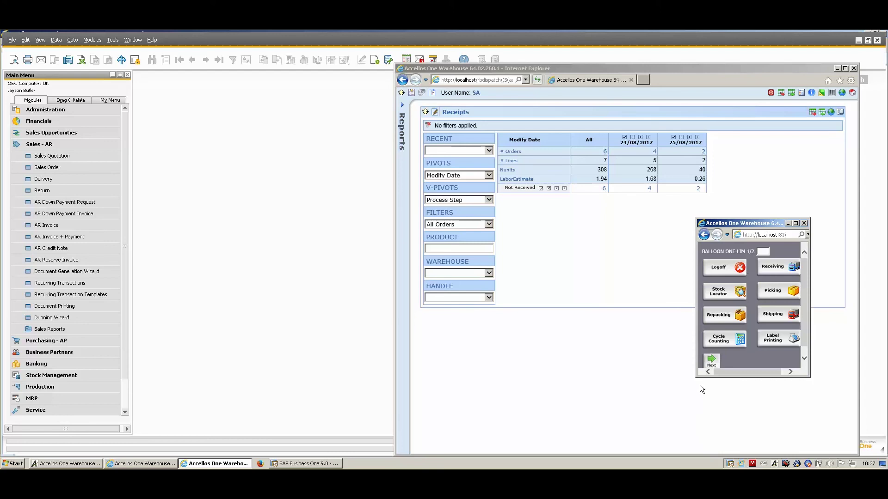
pyautogui.moveTo(810, 379); pyautogui.dragTo(826, 400)
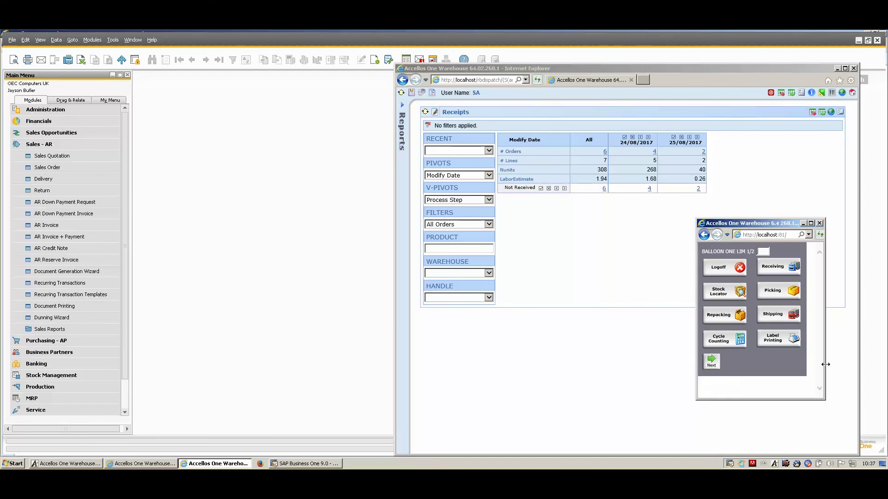
# - Open Regular Receiving on the handheld and list the purchase orders available to receive
pyautogui.click(778, 274)
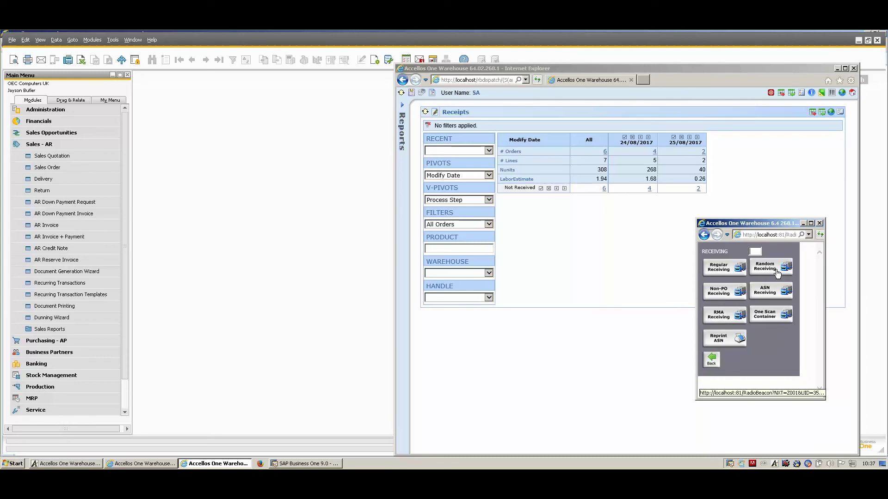
pyautogui.click(732, 271)
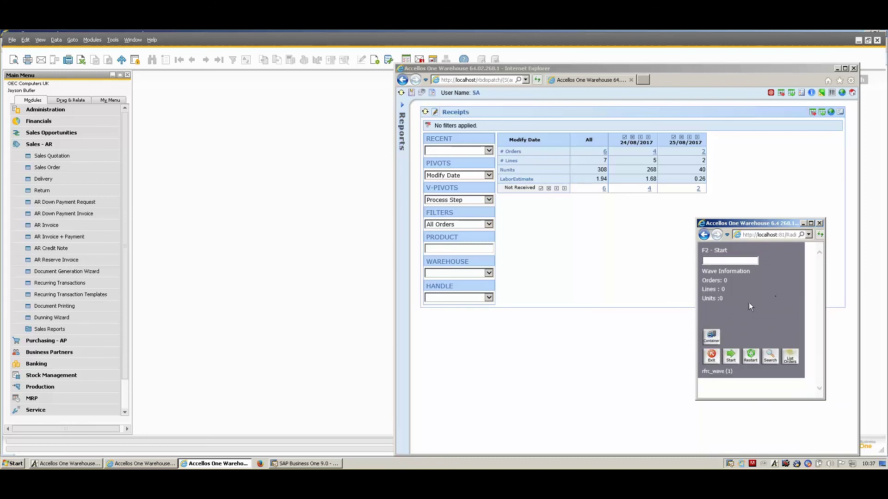
pyautogui.click(719, 355)
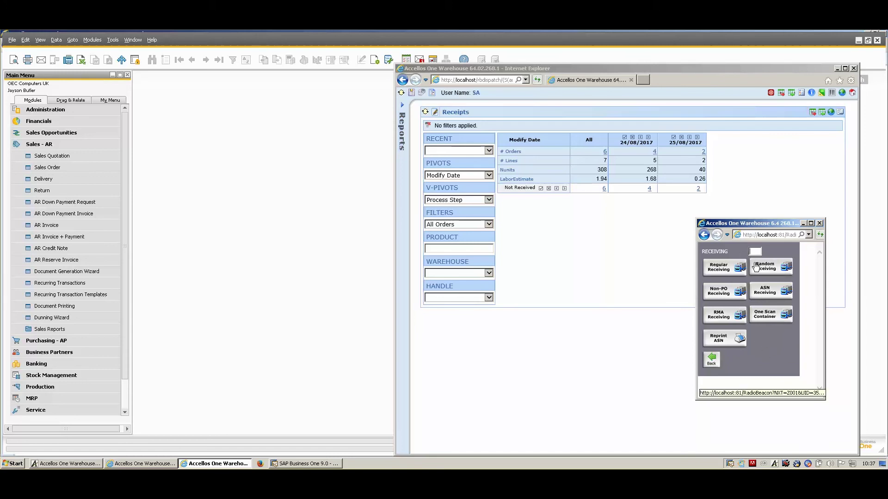
pyautogui.click(733, 278)
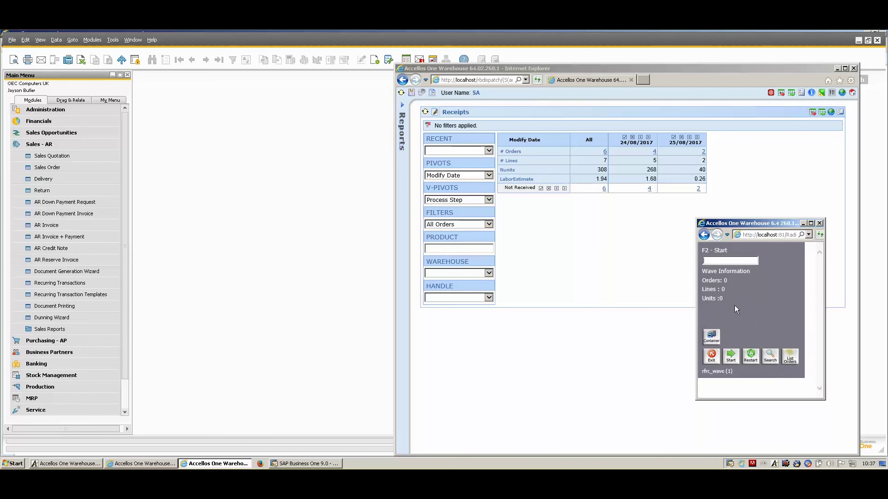
pyautogui.click(792, 359)
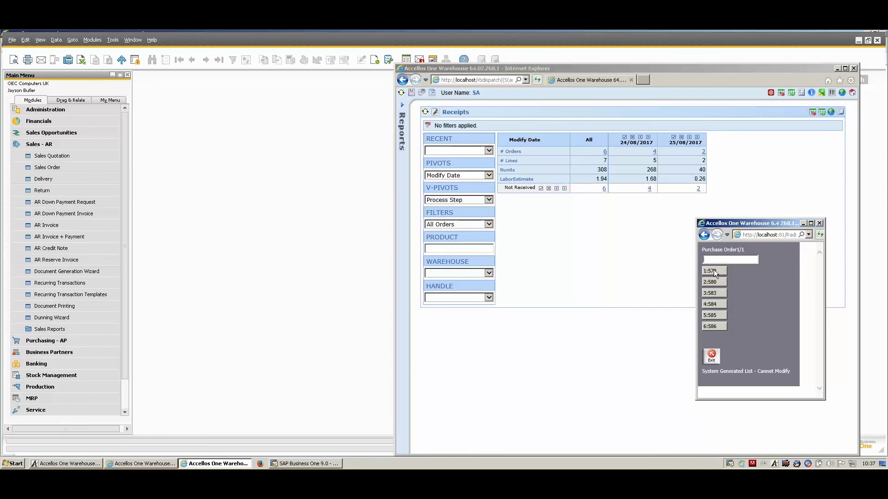
# - Open the Not Received receipts modified on 25/08/2017 and examine the manifest history of the second purchase order
pyautogui.click(617, 252)
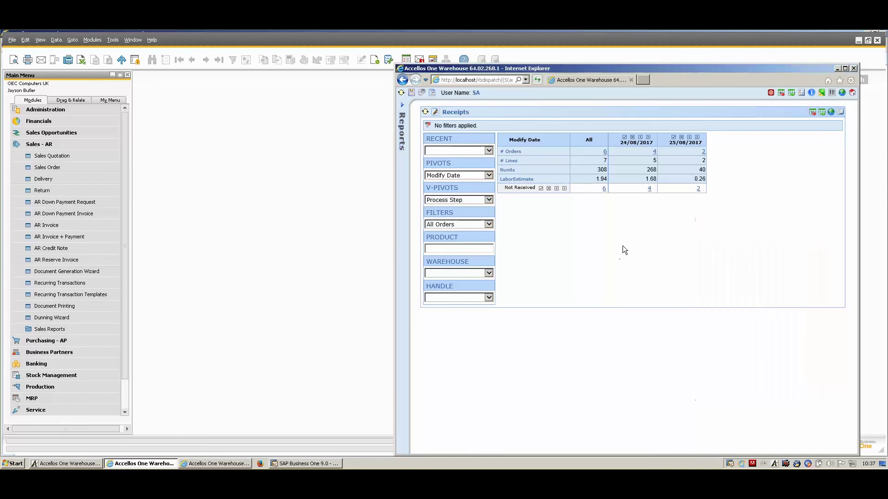
pyautogui.click(697, 189)
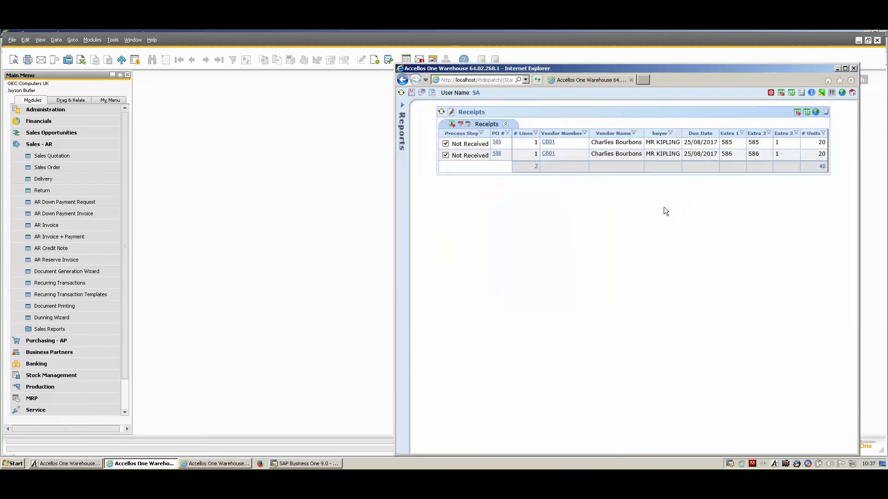
pyautogui.click(497, 155)
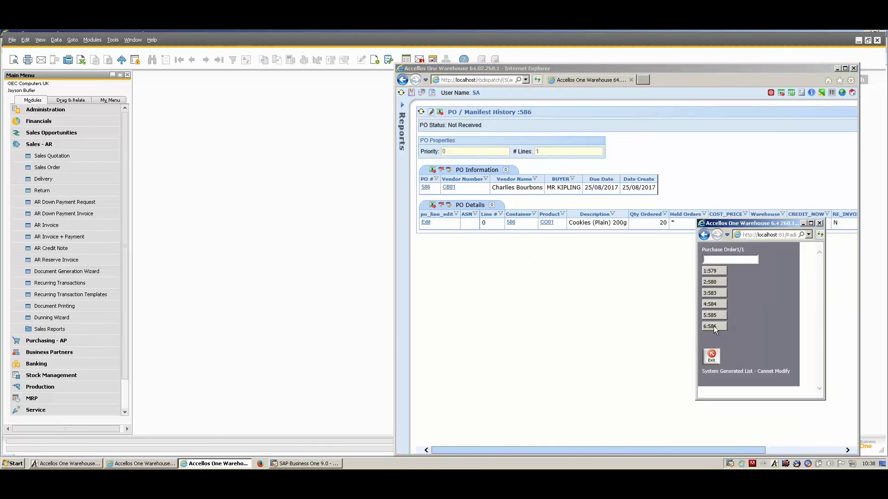
# - Select the last purchase order in the handheld list, confirm it for Charlies Bourbons and start the receiving wave
pyautogui.click(714, 326)
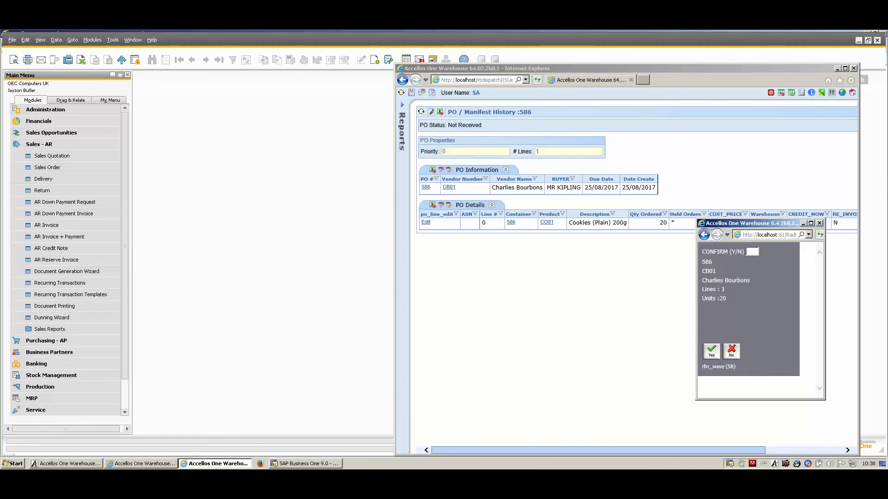
pyautogui.click(712, 352)
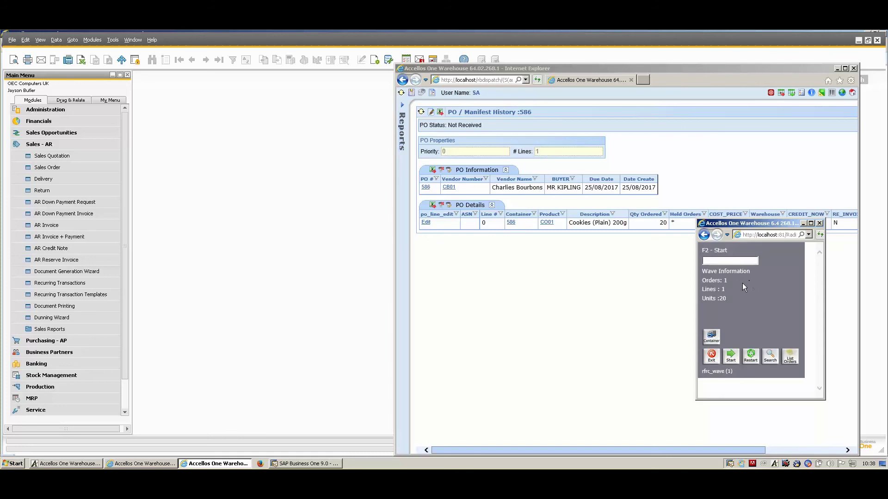
pyautogui.click(731, 356)
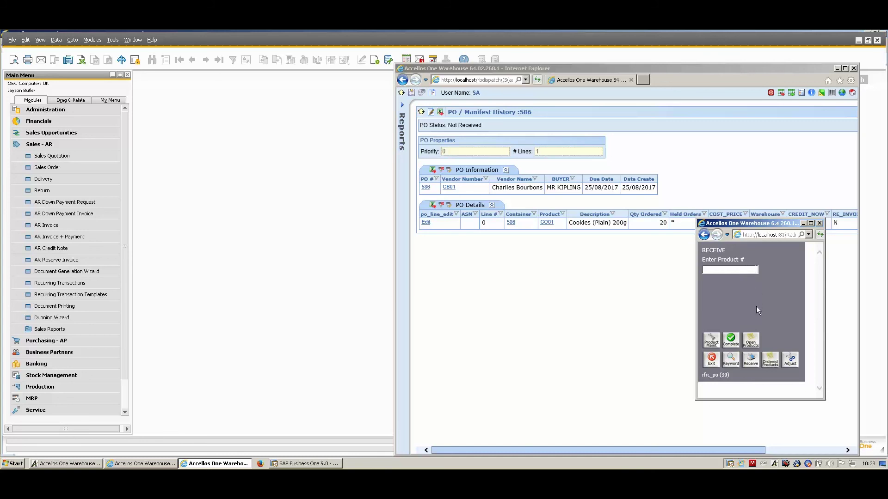
# - Receive Cookies (Plain) 200g from the open products as 20 packs with quantity 1 per pack, skipping the case labels
pyautogui.write('W')
pyautogui.press('BackSpace')
pyautogui.click(751, 342)
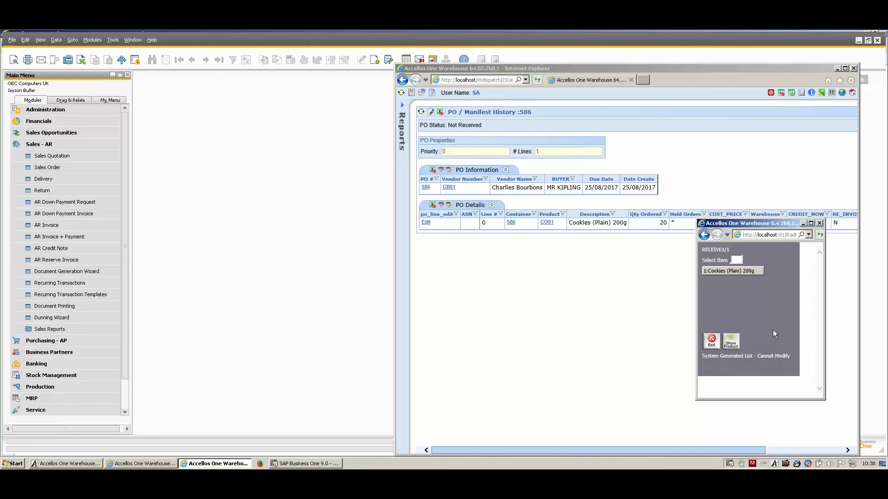
pyautogui.click(737, 272)
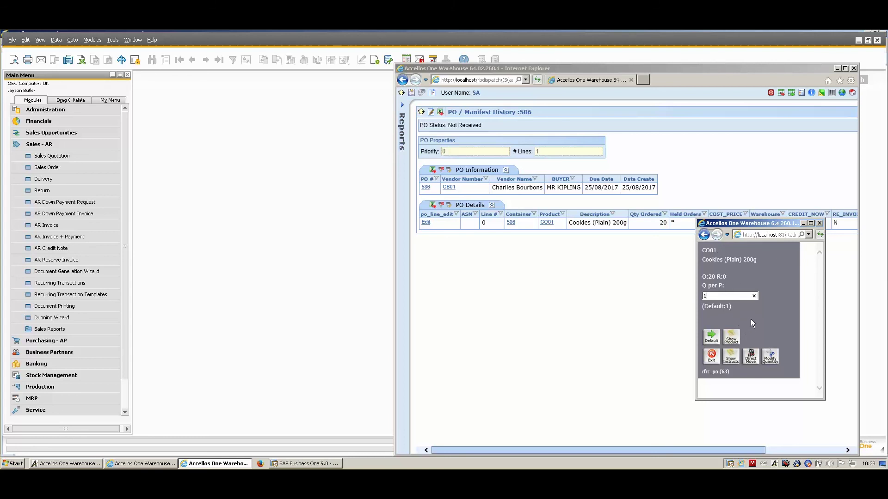
pyautogui.write('1')
pyautogui.press('Return')
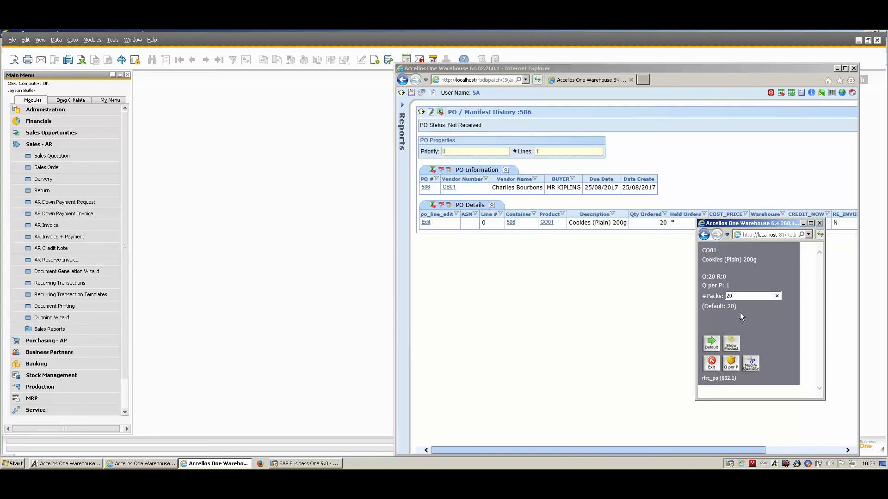
pyautogui.press('Return')
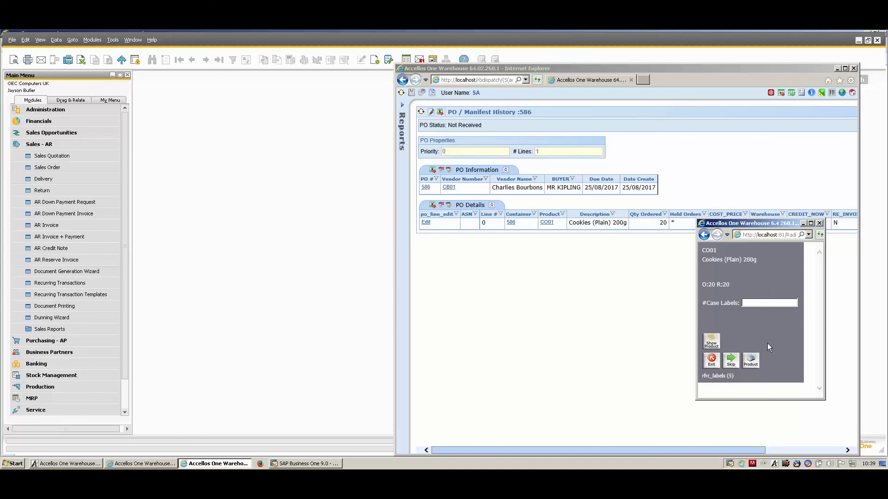
pyautogui.press('Return')
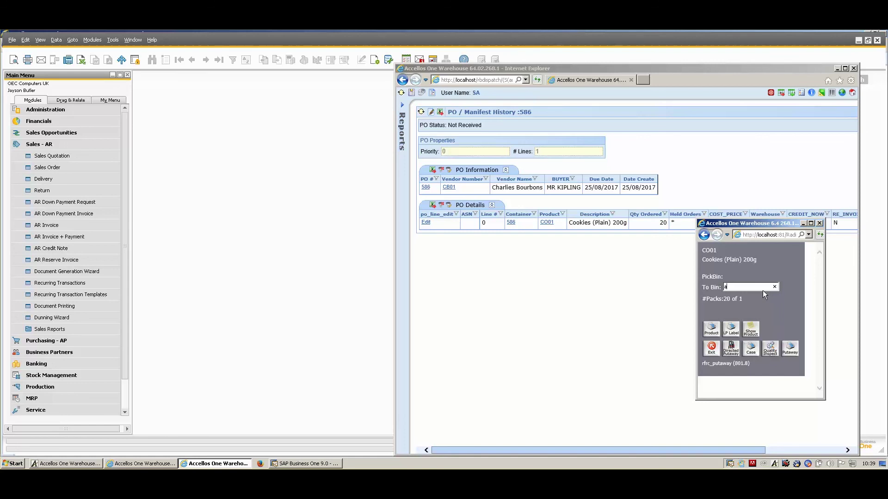
# - Put away the 20 packs of cookies into bin A10T1 and complete the purchase order receipt
pyautogui.write('10T1')
pyautogui.press('Return')
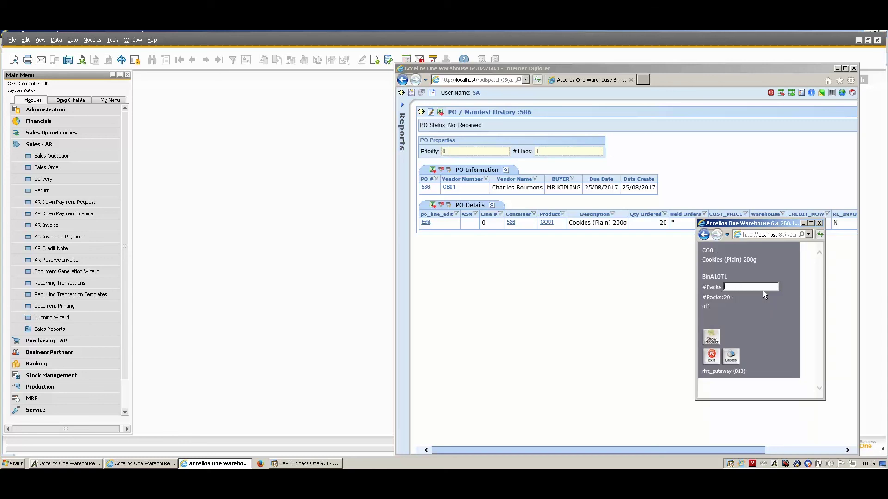
pyautogui.write('20')
pyautogui.press('Return')
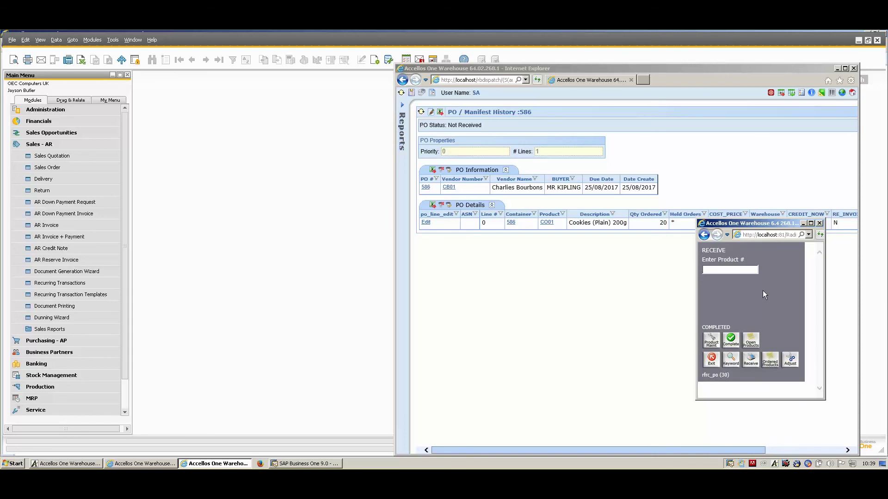
pyautogui.click(733, 343)
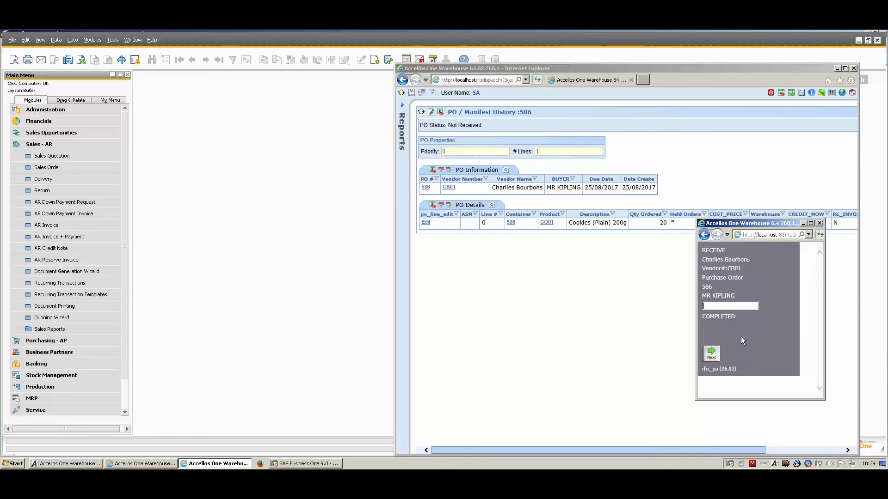
# - Close the completed receipt on the handheld and refresh the purchase order's manifest history
pyautogui.click(713, 355)
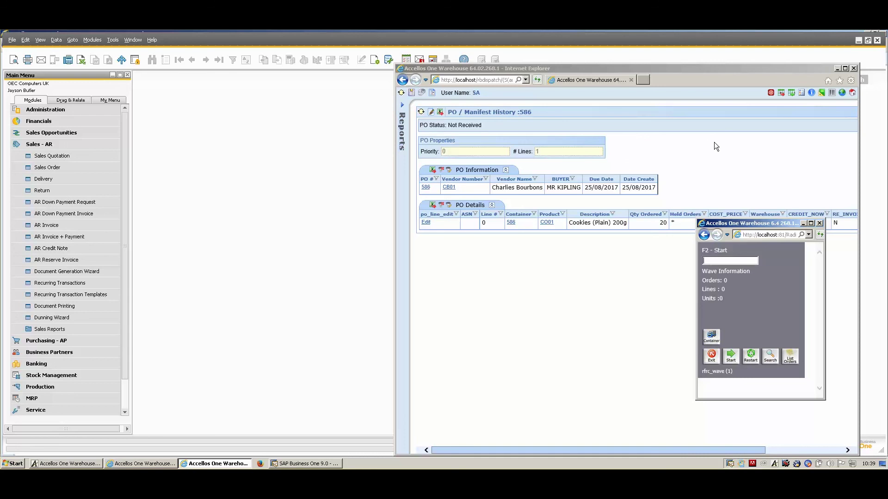
pyautogui.click(695, 146)
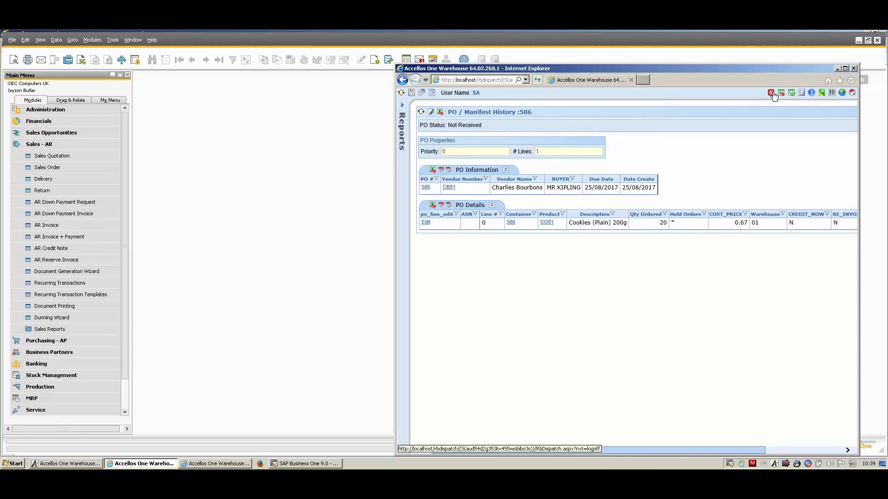
pyautogui.click(420, 113)
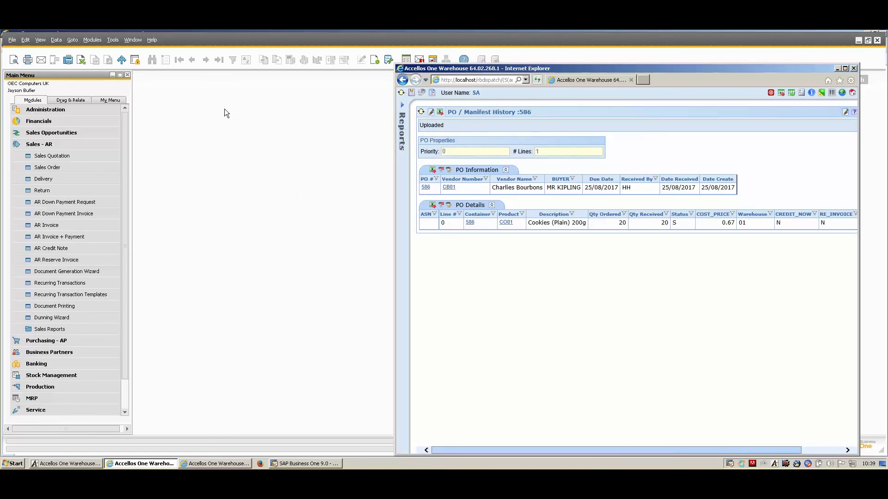
# - Switch to SAP Business One and open the latest purchase order to check its warehouse state
pyautogui.click(200, 155)
pyautogui.click(32, 144)
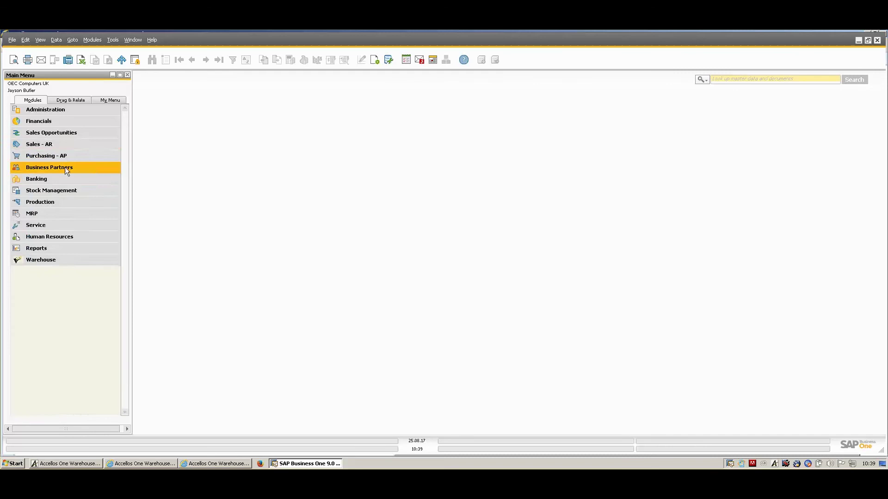
pyautogui.click(57, 156)
pyautogui.click(69, 189)
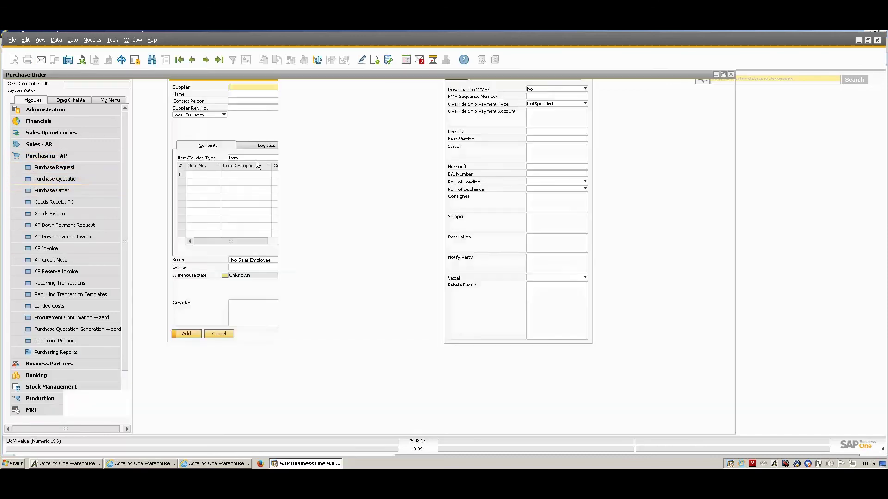
pyautogui.click(192, 60)
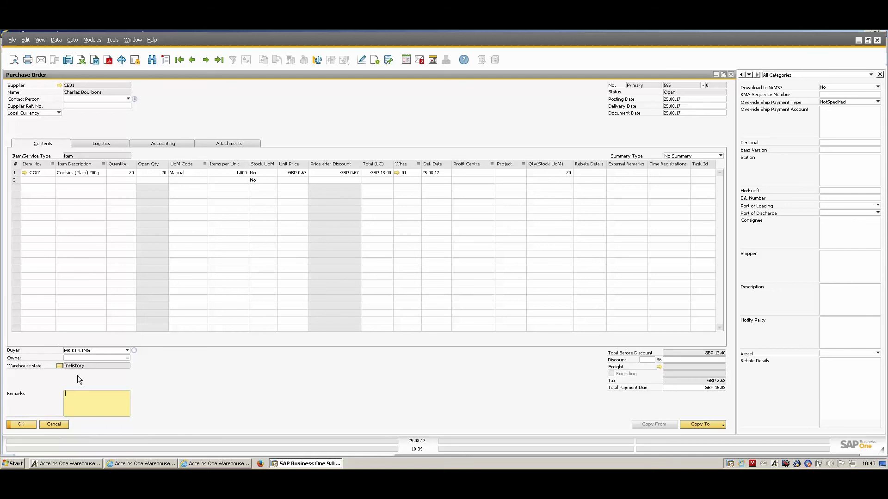
# - Open item CO01 from the purchase order line and examine its available, committed and ordered stock per warehouse
pyautogui.click(25, 173)
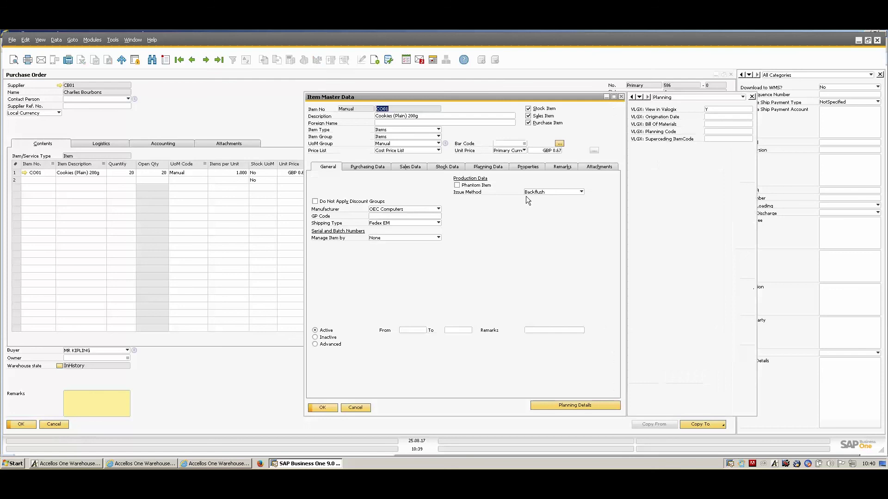
pyautogui.click(446, 168)
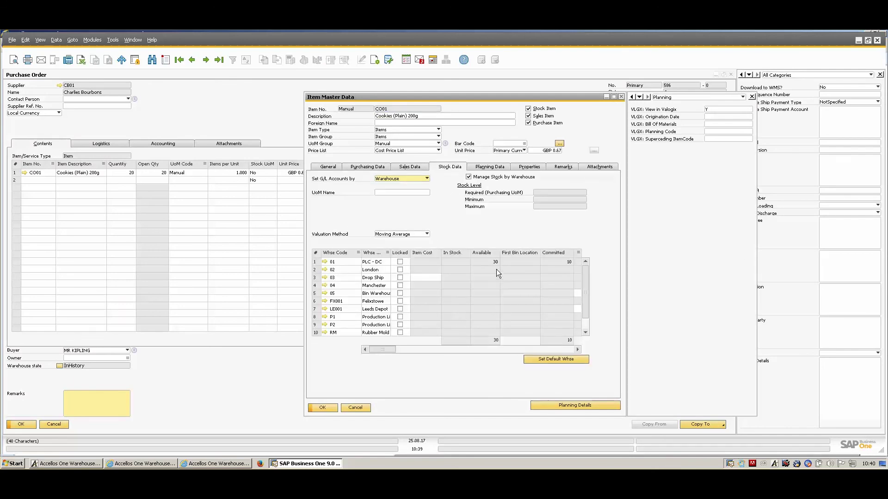
pyautogui.click(577, 349)
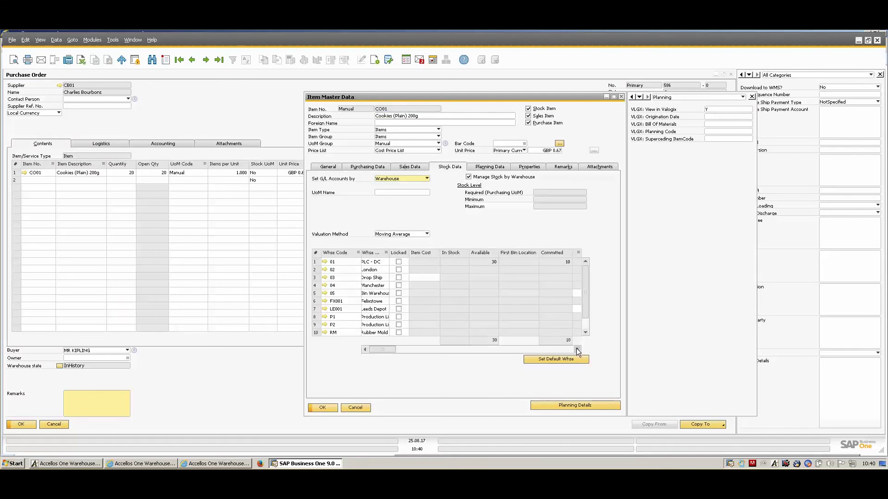
pyautogui.click(578, 349)
pyautogui.click(578, 349)
pyautogui.click(577, 349)
pyautogui.click(577, 349)
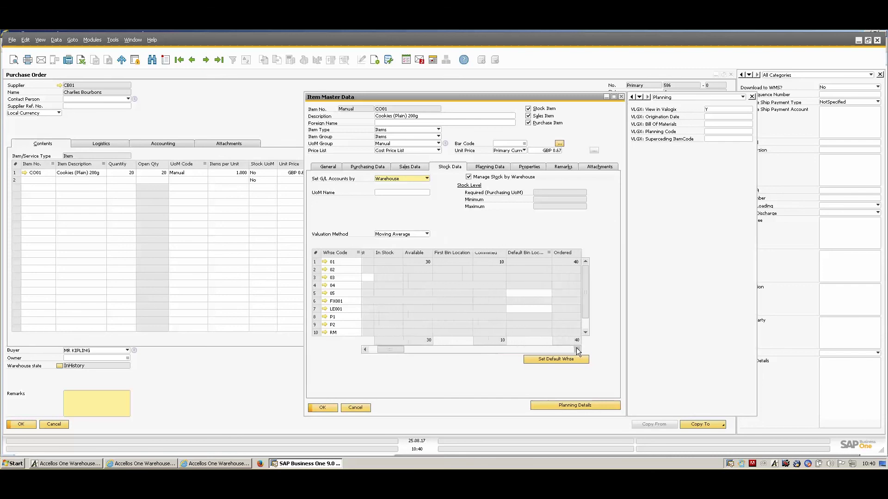
pyautogui.click(578, 349)
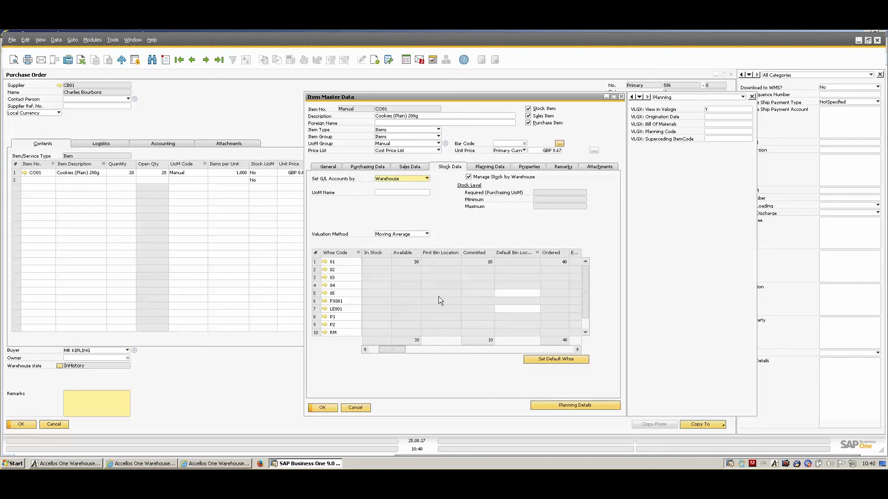
pyautogui.click(330, 407)
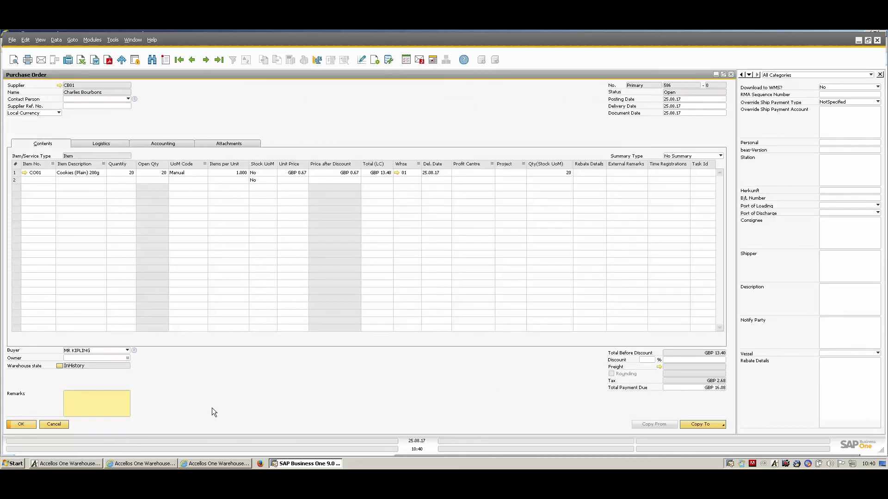
# - Close the purchase order, switch to Accellos One Warehouse and open the Orders overview
pyautogui.click(21, 425)
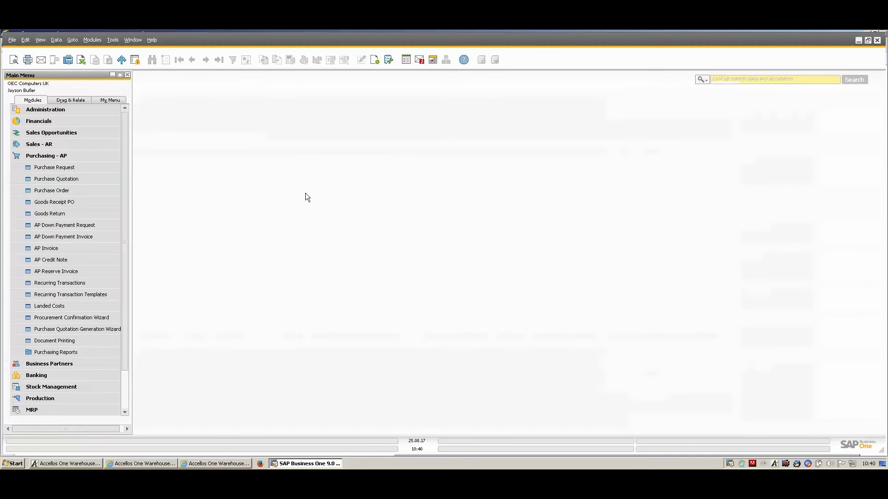
pyautogui.click(67, 156)
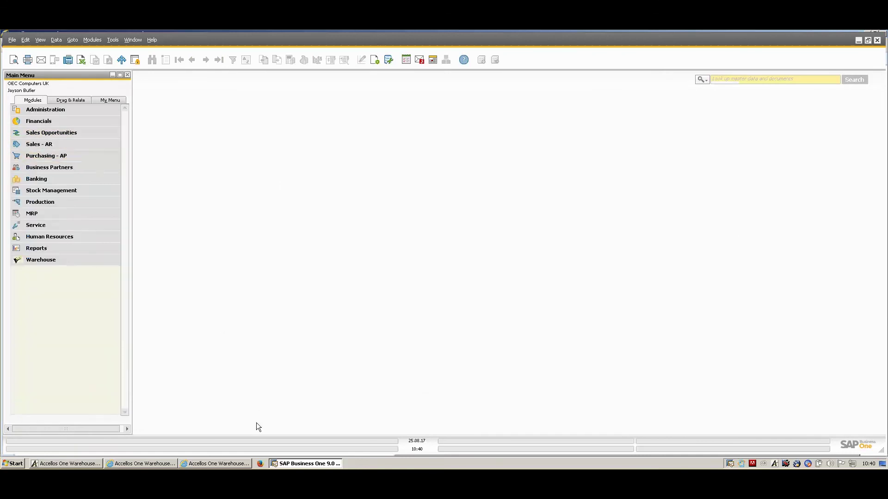
pyautogui.click(137, 464)
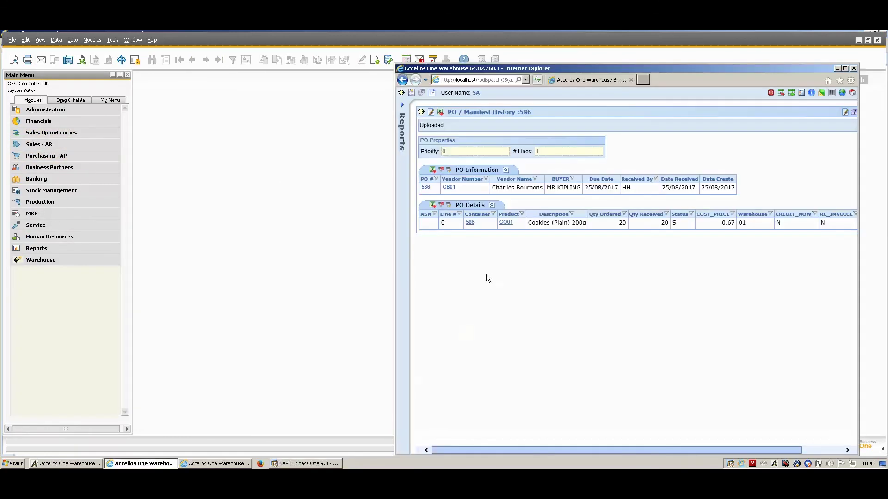
pyautogui.click(780, 93)
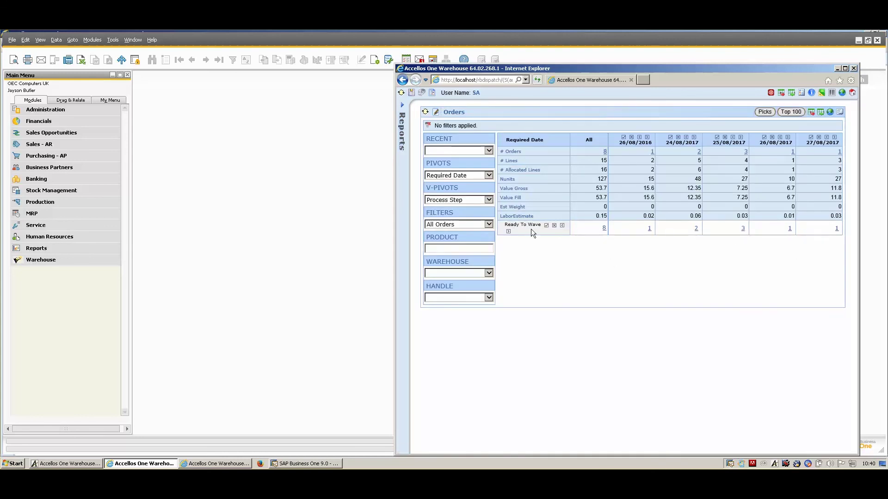
# - Switch to SAP Business One, check the warehouse state of the latest sales order and close it
pyautogui.click(32, 144)
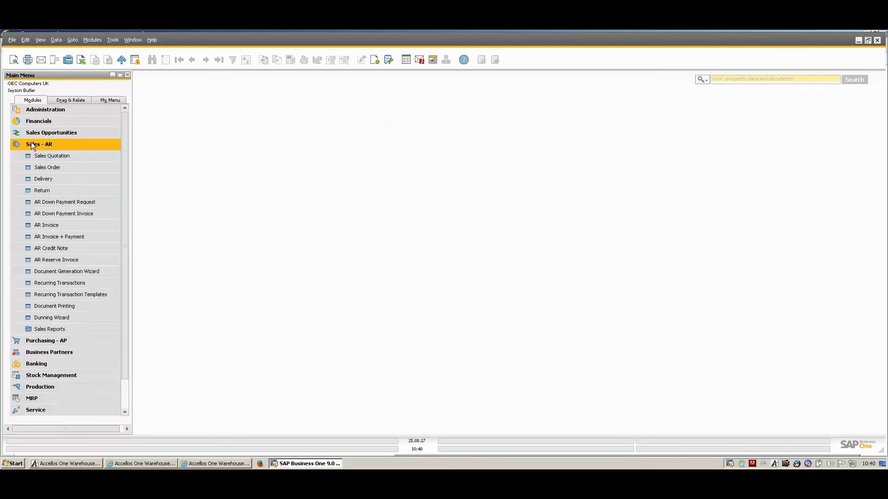
pyautogui.click(48, 168)
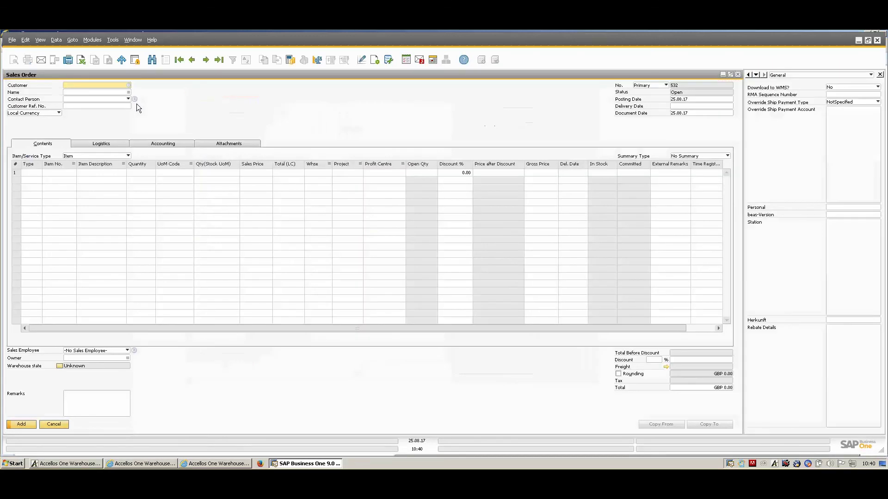
pyautogui.click(191, 59)
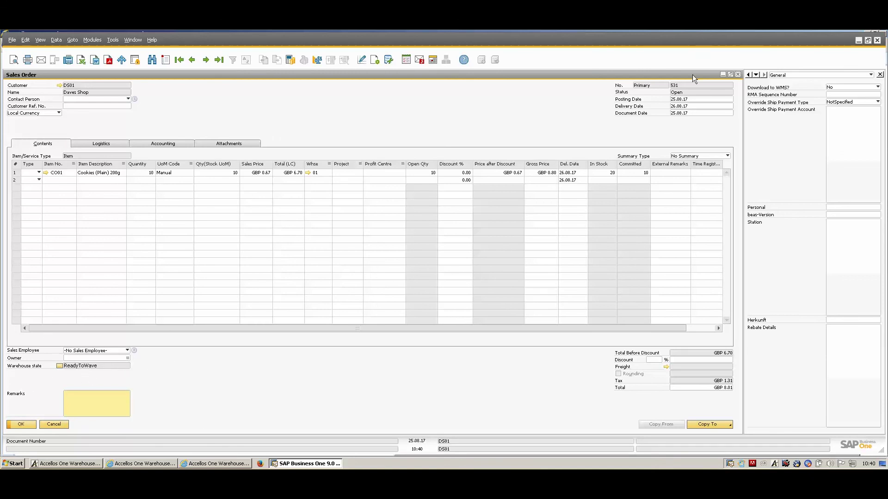
pyautogui.click(738, 74)
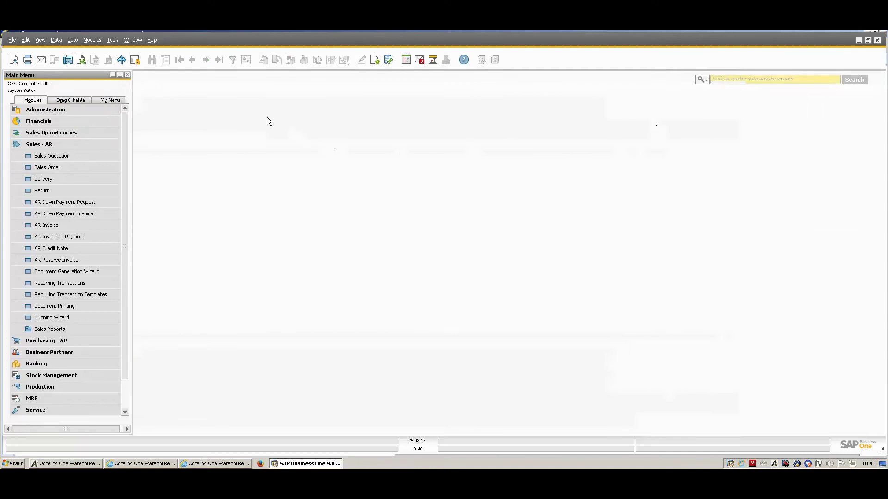
pyautogui.click(66, 142)
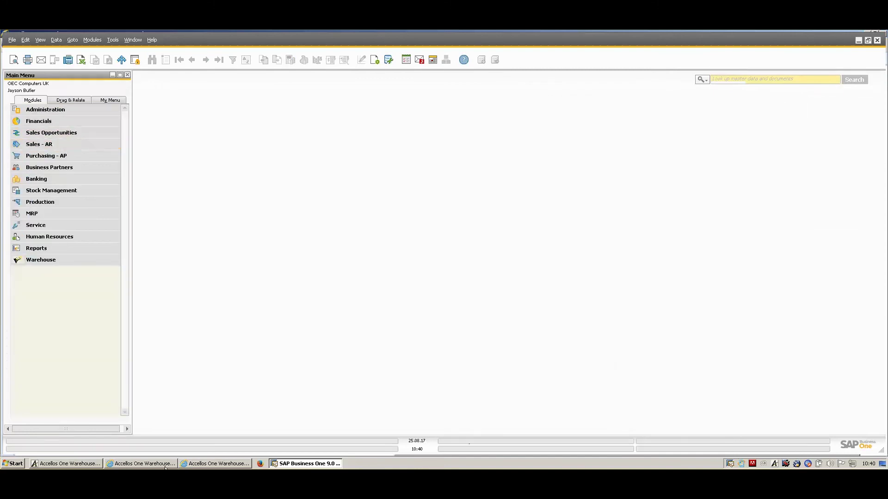
# - Switch to Accellos One Warehouse and open the packslip of the Ready To Wave order required on 26/08/2017
pyautogui.click(140, 463)
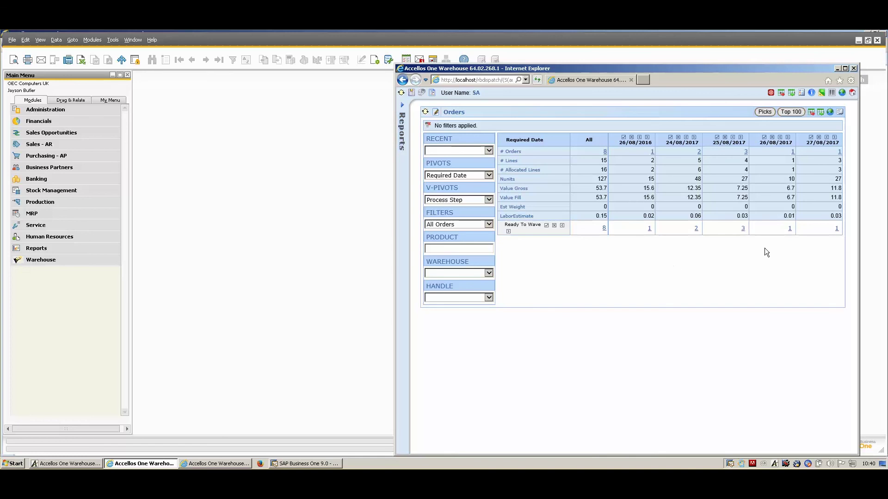
pyautogui.click(790, 228)
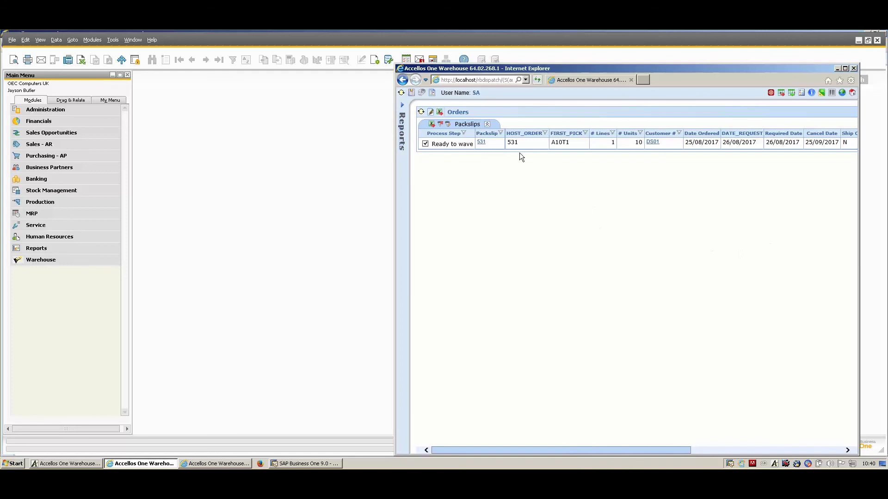
pyautogui.click(481, 143)
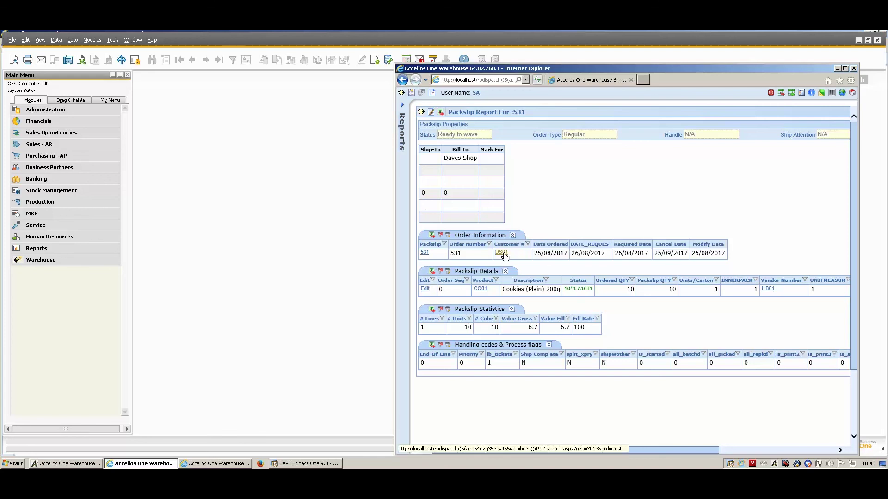
# - Wave the Daves Shop packslip with the default RF Picking settings, refresh its report and return to the Orders overview
pyautogui.rightClick(543, 211)
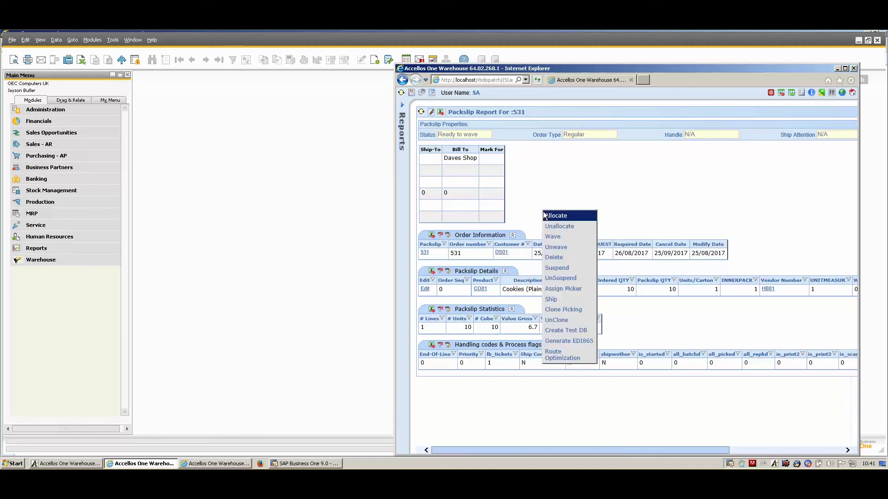
pyautogui.click(560, 240)
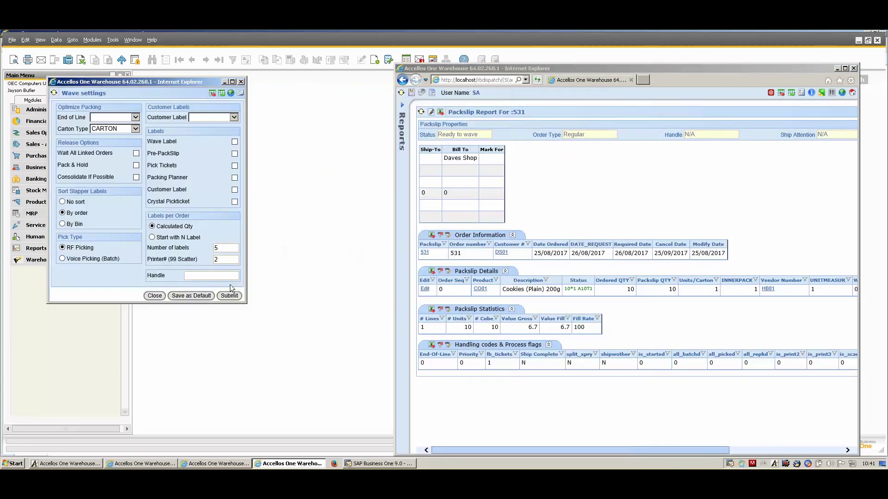
pyautogui.click(230, 296)
pyautogui.click(421, 112)
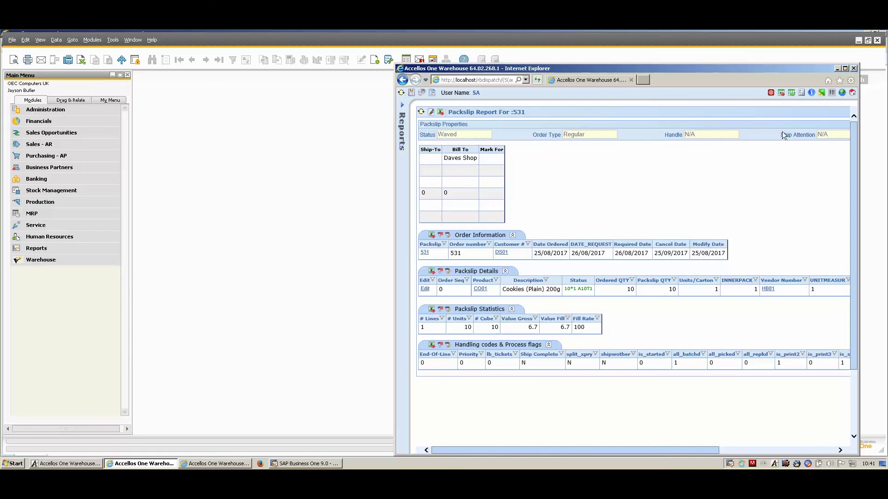
pyautogui.click(782, 93)
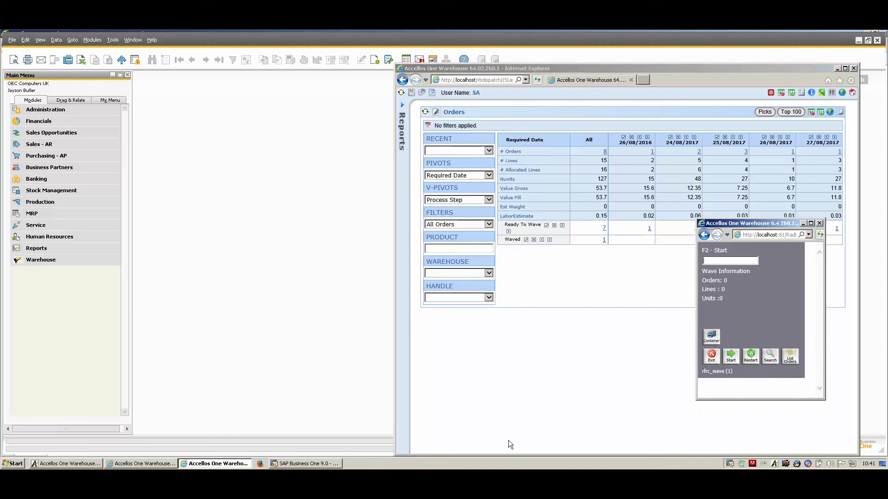
# - Exit receiving on the handheld and open Regular Picking to its wave start screen, keeping the default zones and blank bin range
pyautogui.moveTo(740, 225); pyautogui.dragTo(290, 217)
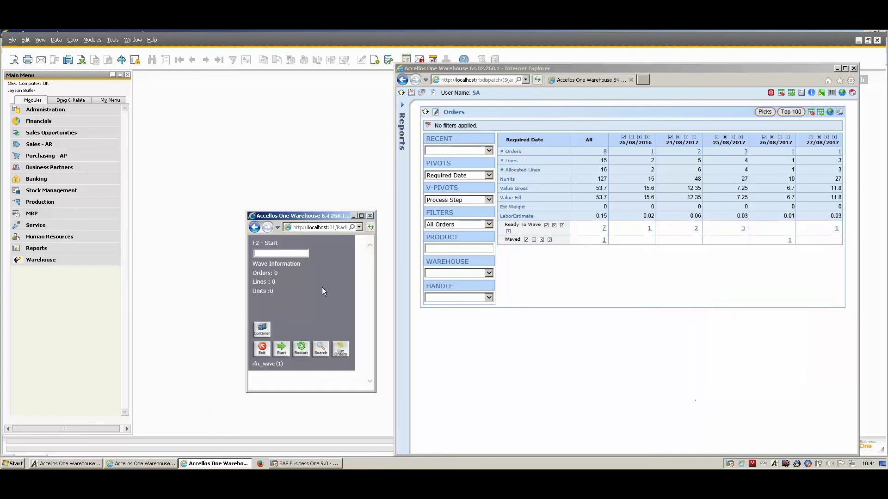
pyautogui.click(266, 352)
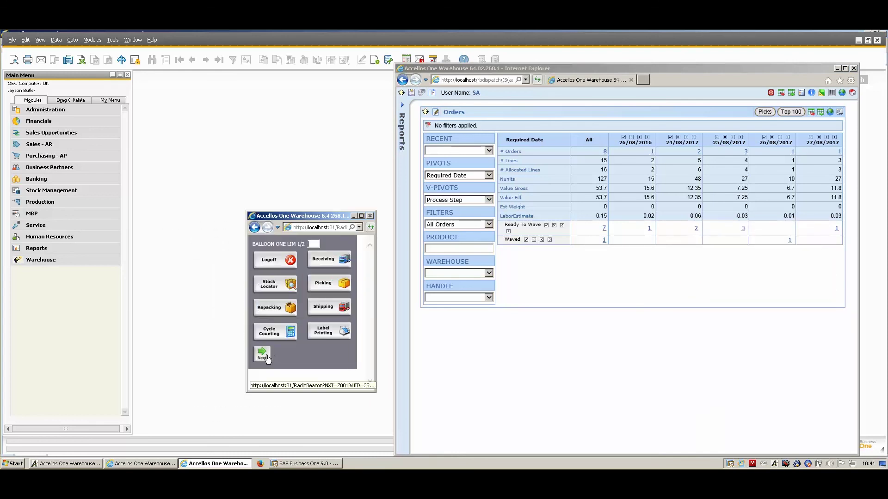
pyautogui.click(329, 288)
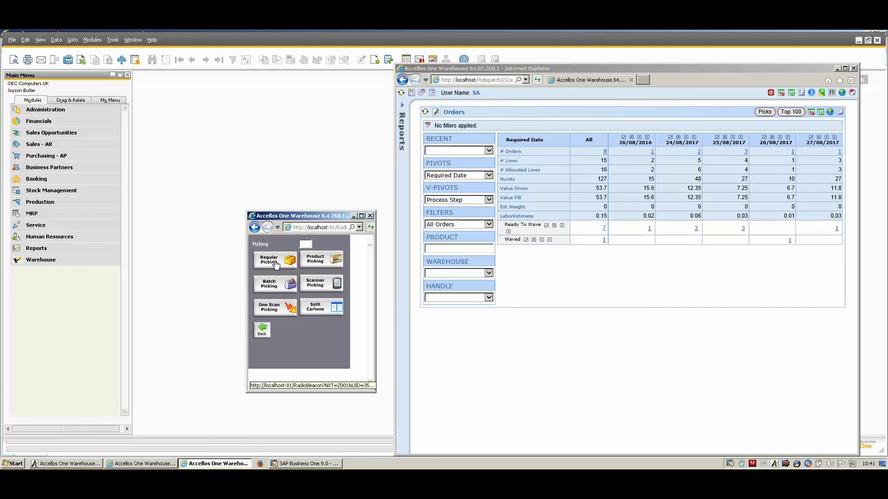
pyautogui.click(276, 262)
pyautogui.click(282, 343)
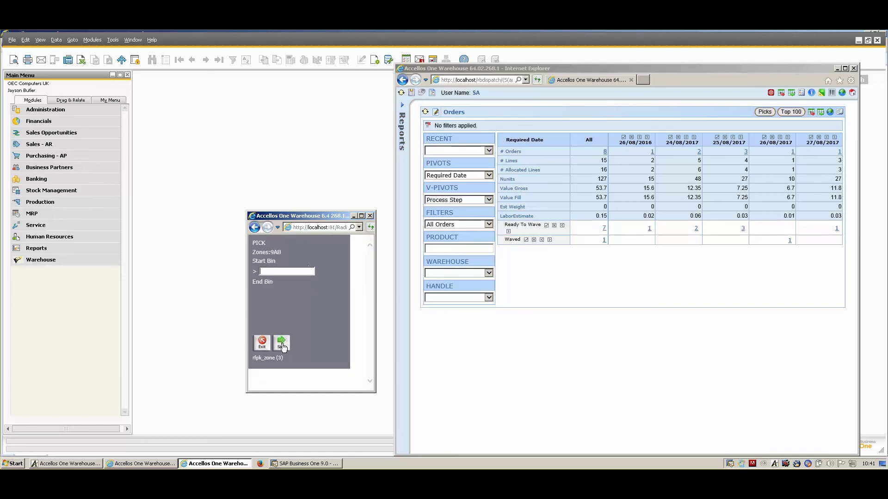
pyautogui.click(285, 343)
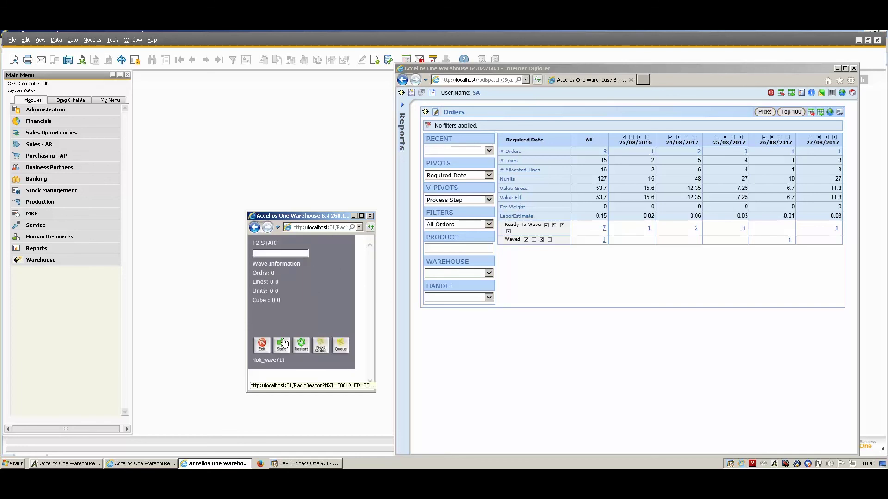
pyautogui.click(621, 278)
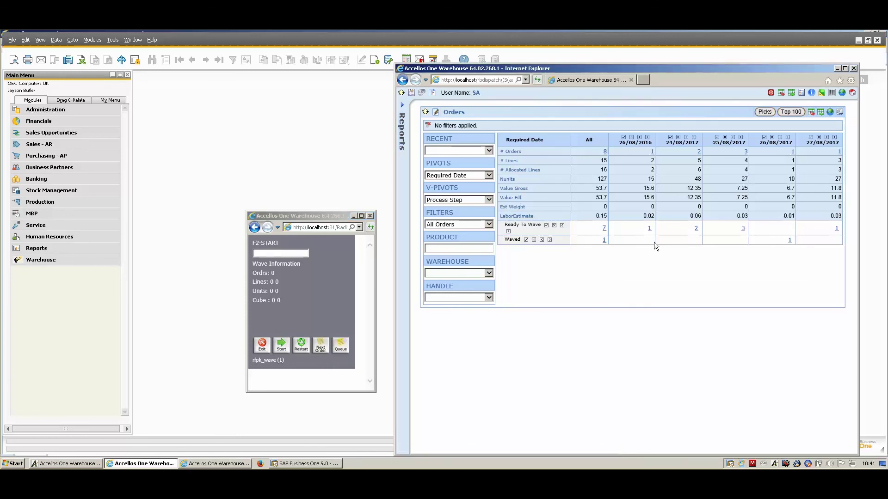
pyautogui.moveTo(339, 216); pyautogui.dragTo(239, 208)
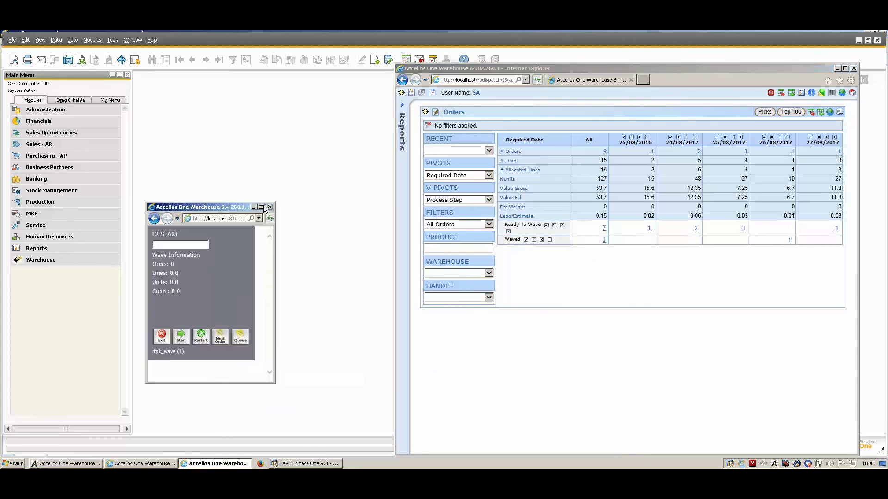
# - Open the waved packslip required on 26/08/2017 and copy its tote label from the shipping information
pyautogui.click(790, 239)
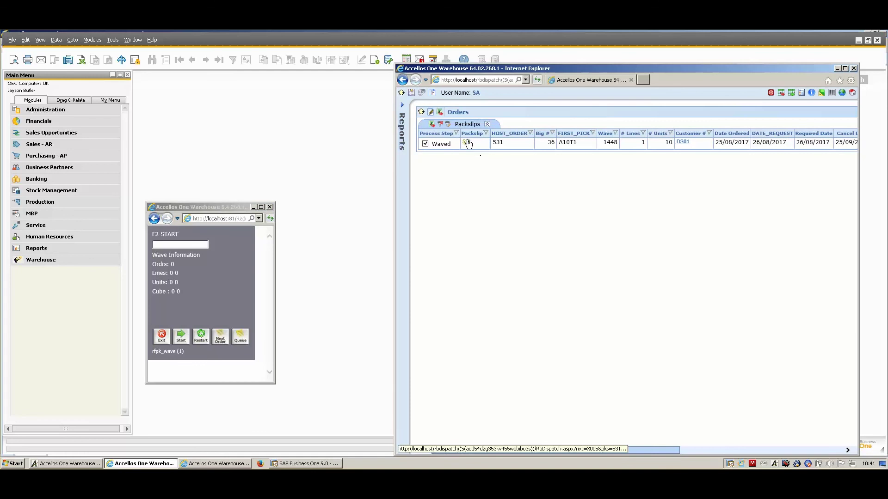
pyautogui.click(466, 143)
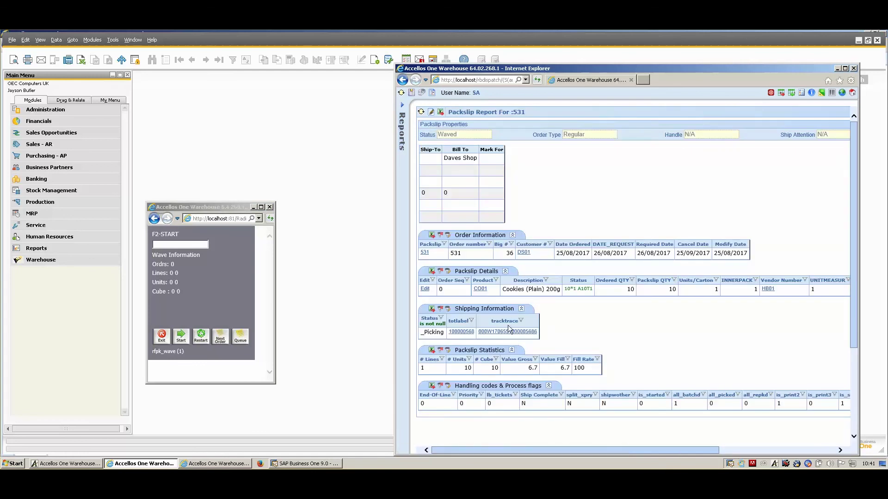
pyautogui.moveTo(449, 336); pyautogui.dragTo(476, 341)
pyautogui.rightClick(465, 333)
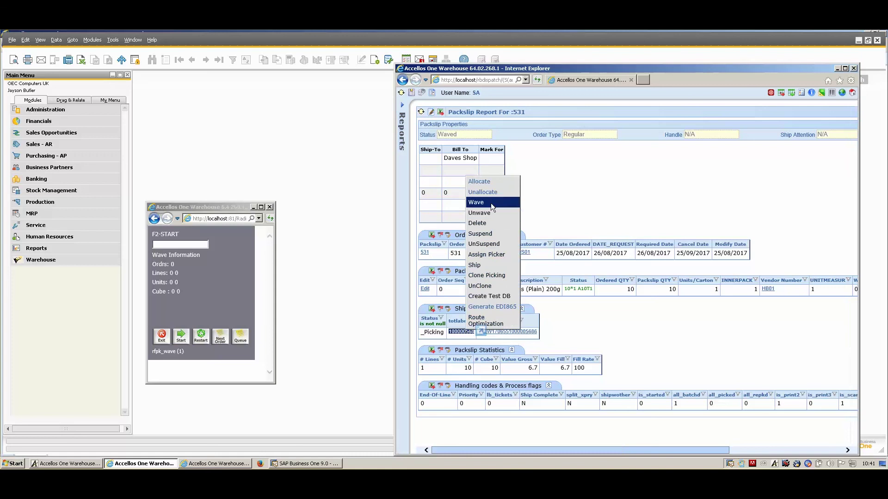
pyautogui.click(553, 188)
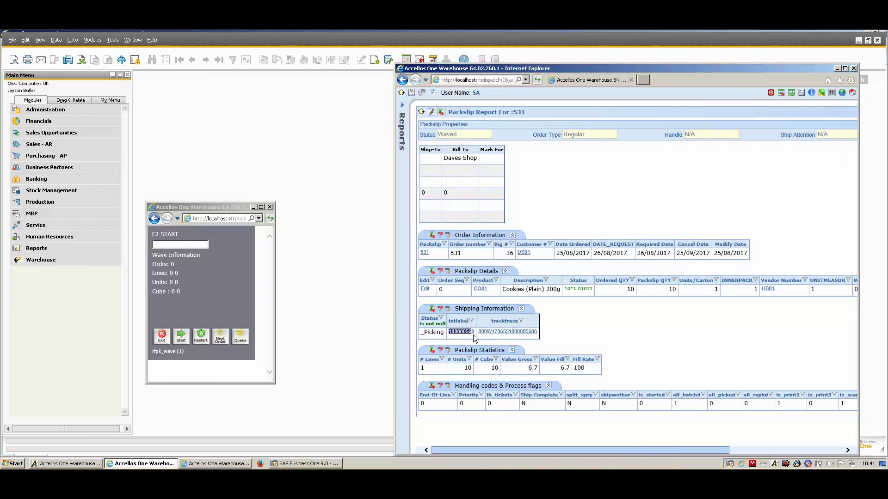
pyautogui.moveTo(473, 335); pyautogui.dragTo(474, 335)
pyautogui.hotkey('ctrl', 'c')
pyautogui.click(561, 316)
# - Enter tote label 100000568 on the handheld's wave start screen and start the wave
pyautogui.click(226, 253)
pyautogui.hotkey('ctrl', 'v')
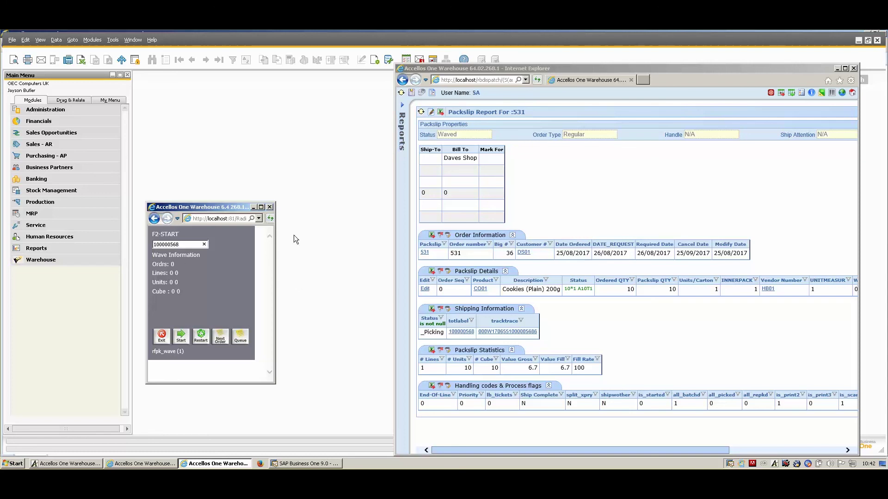
pyautogui.press('Return')
pyautogui.click(184, 342)
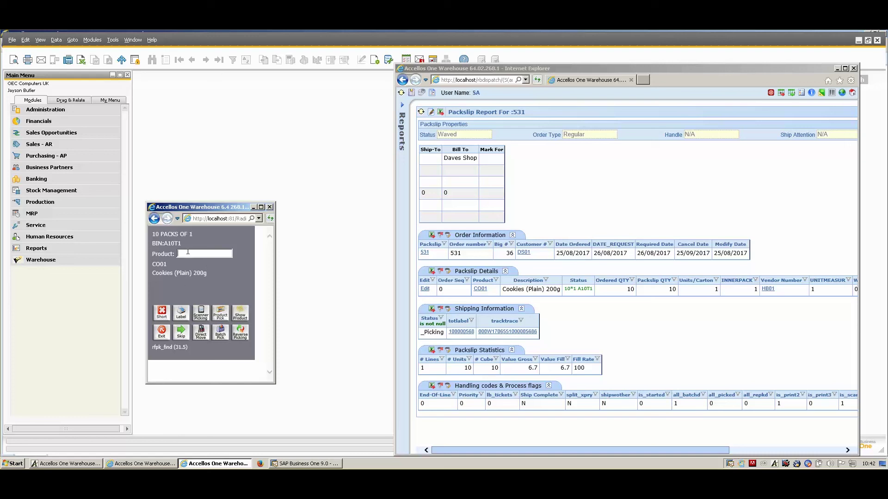
# - Pick 10 units of product CO01 into carton 100000568, end the wave and return to the handheld's main menu
pyautogui.write('CO01')
pyautogui.press('Return')
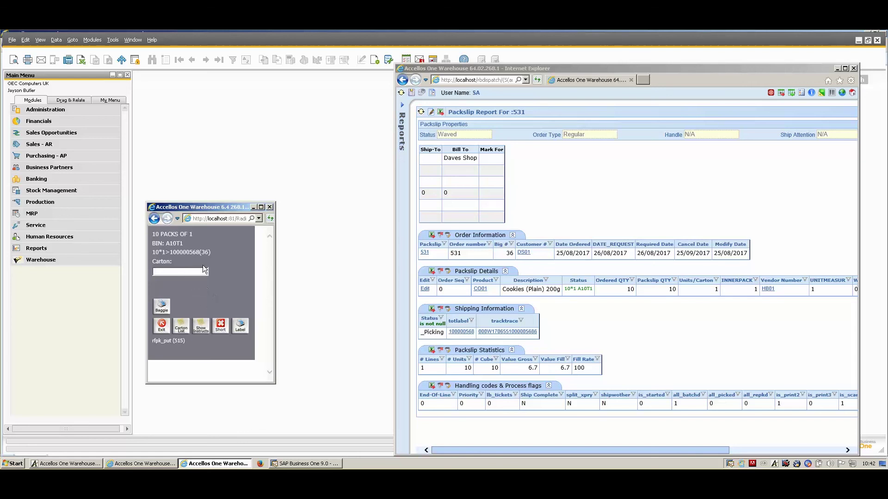
pyautogui.write('100000568')
pyautogui.press('Return')
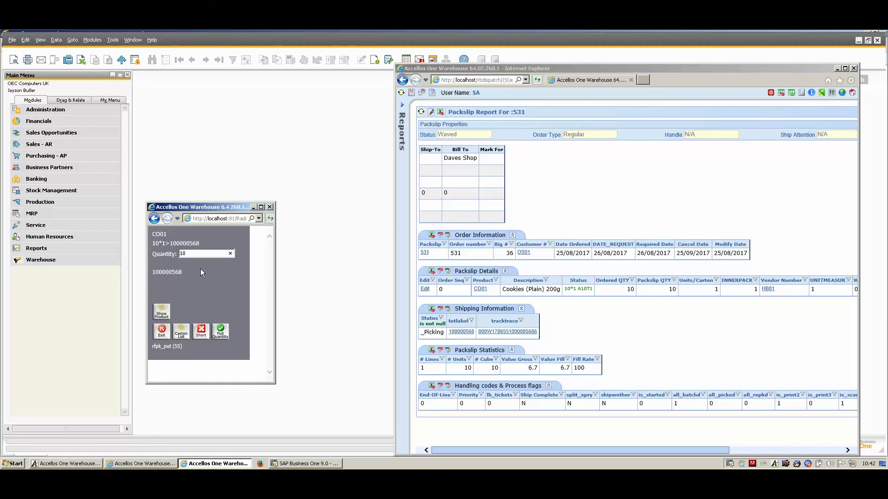
pyautogui.press('Return')
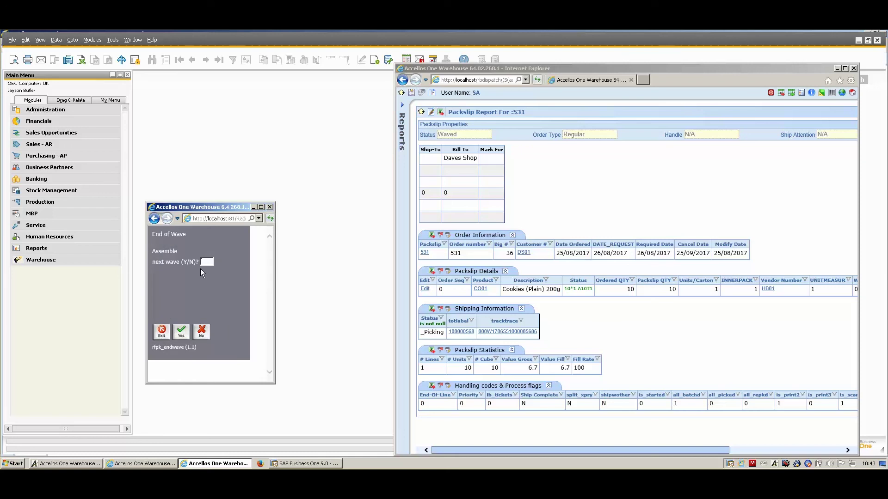
pyautogui.press('Return')
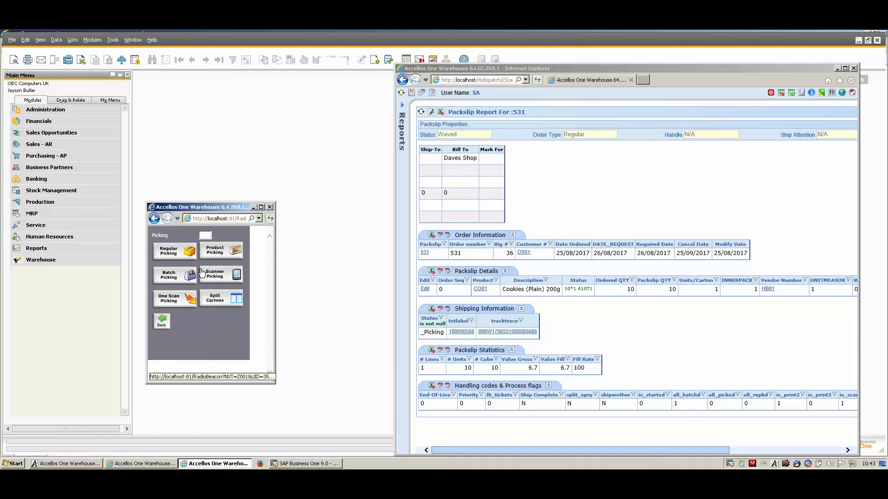
pyautogui.click(158, 320)
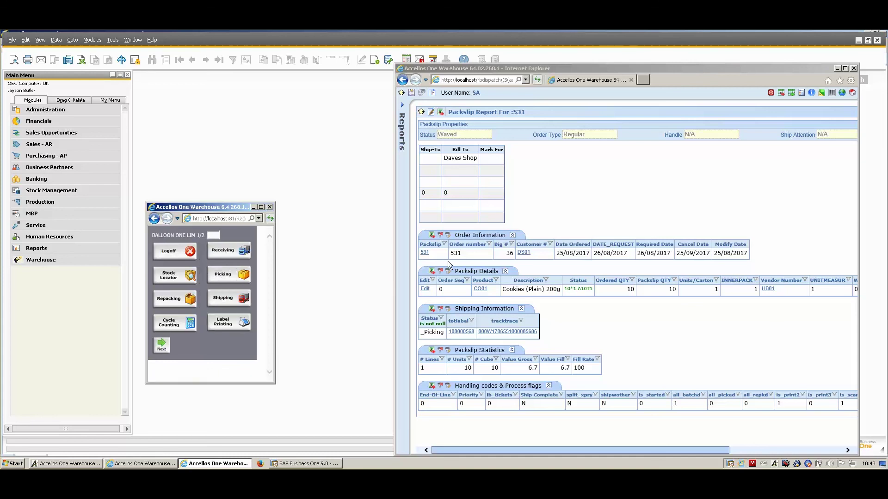
# - Refresh the Daves Shop packslip report, switch to SAP Business One and open the latest sales order to check its warehouse state
pyautogui.click(581, 193)
pyautogui.click(421, 112)
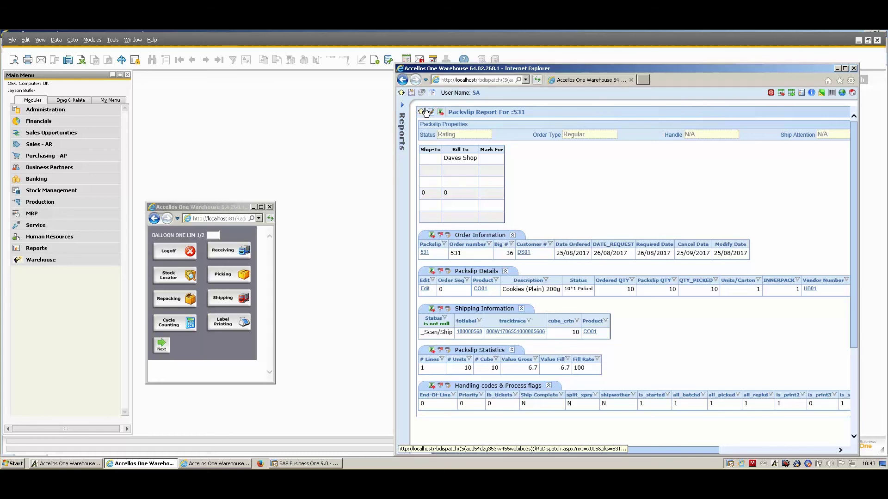
pyautogui.click(93, 144)
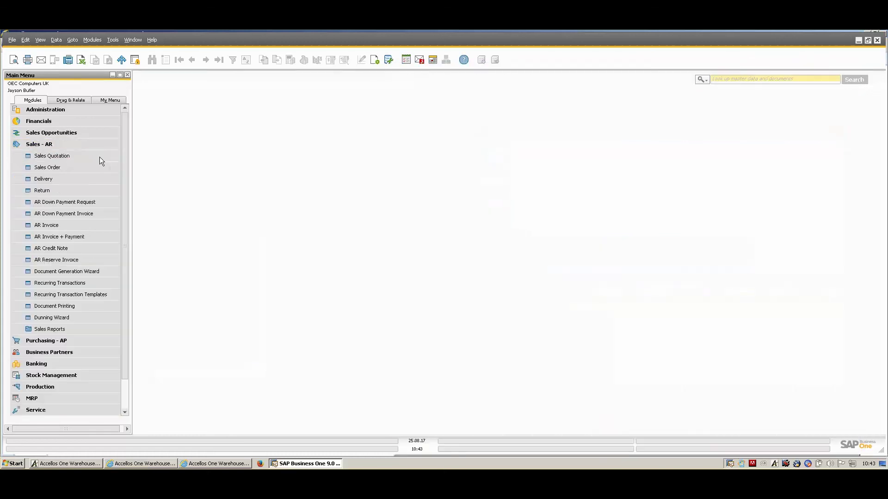
pyautogui.click(65, 168)
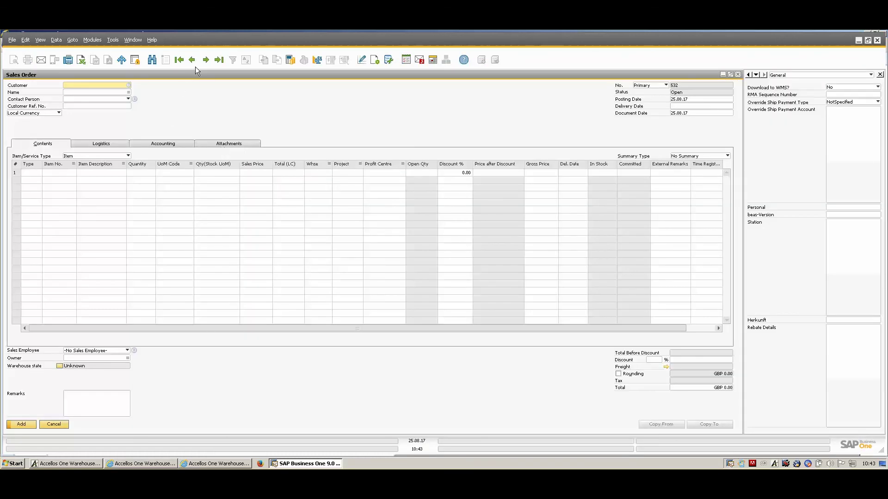
pyautogui.click(192, 60)
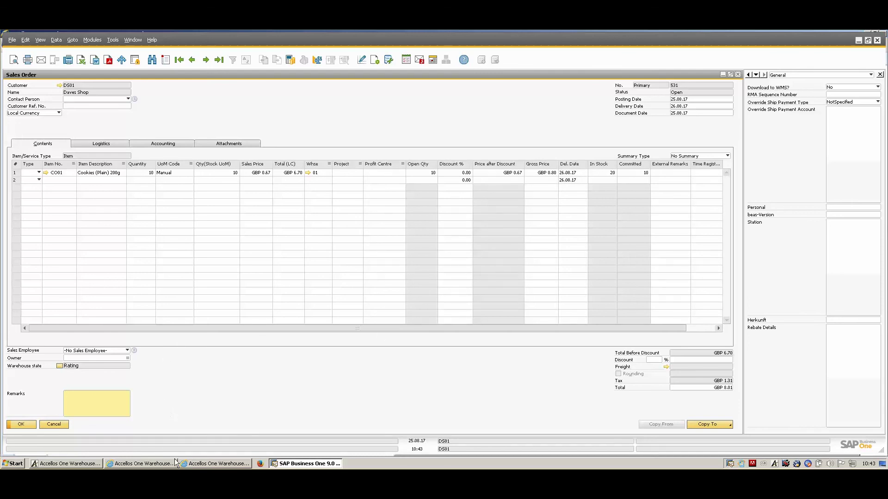
# - Switch to the Accellos handheld, open Record Shipment under Shipping and enter carton 100000568
pyautogui.click(190, 463)
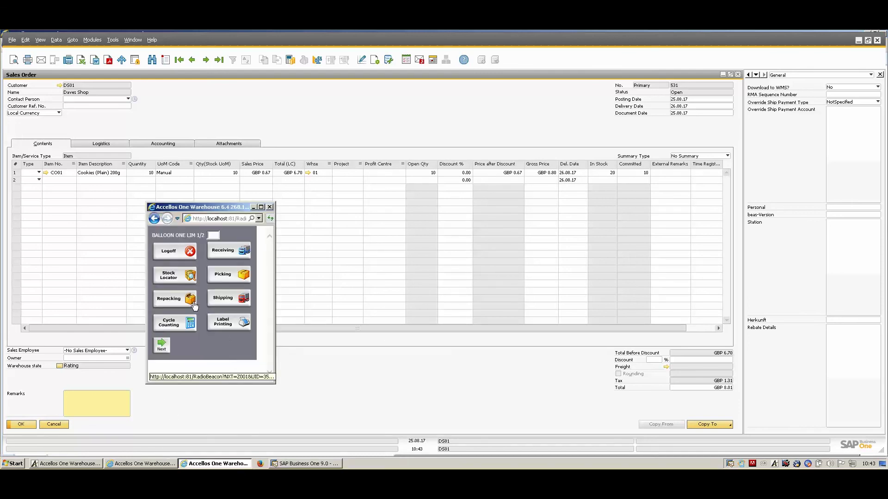
pyautogui.click(222, 302)
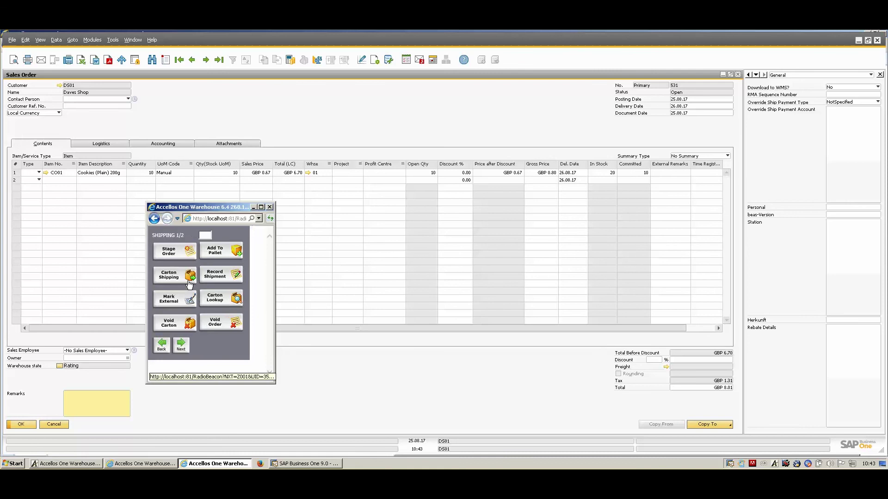
pyautogui.click(230, 280)
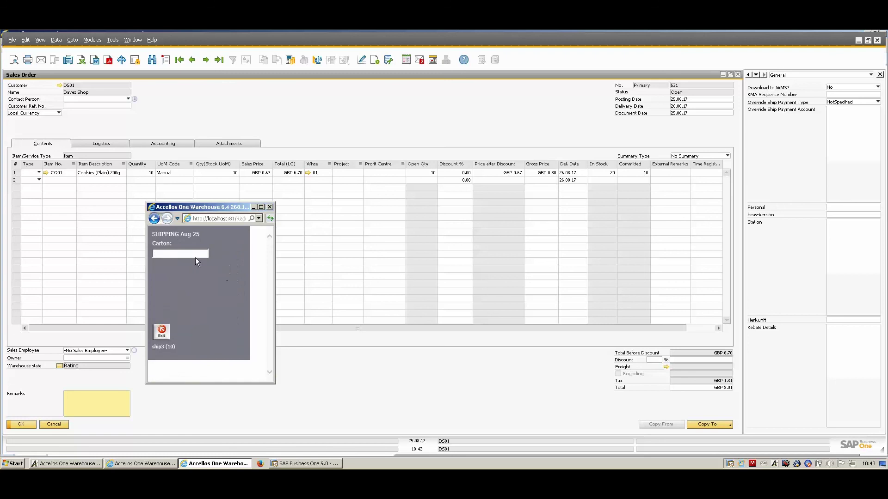
pyautogui.write('100000568')
pyautogui.press('Return')
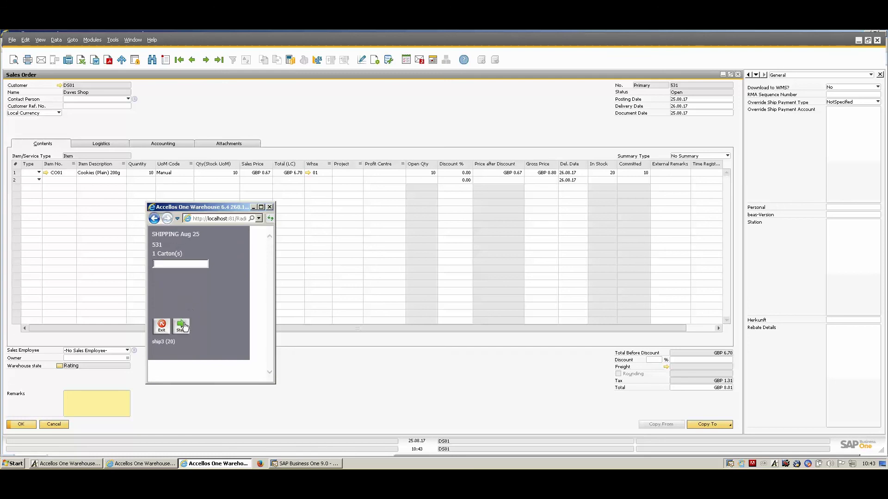
# - Ship the order with the default ship via, shipment cost and remaining defaults, and exit to the Shipping menu
pyautogui.click(183, 326)
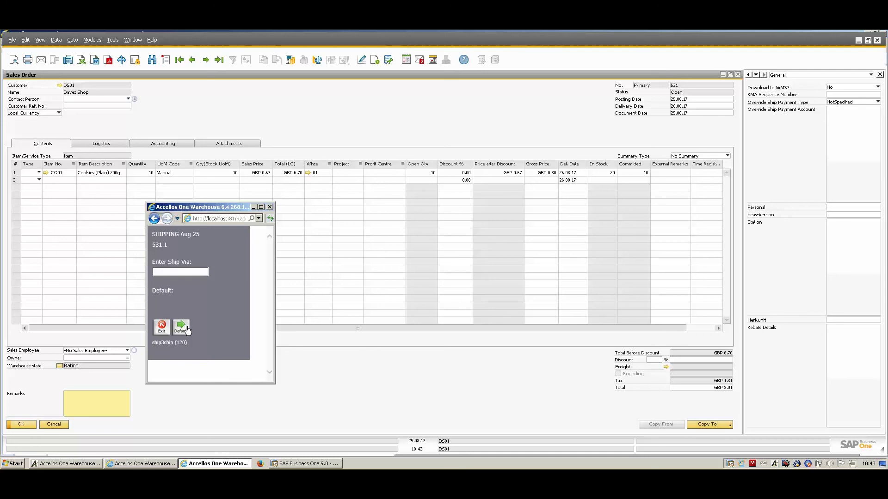
pyautogui.click(186, 329)
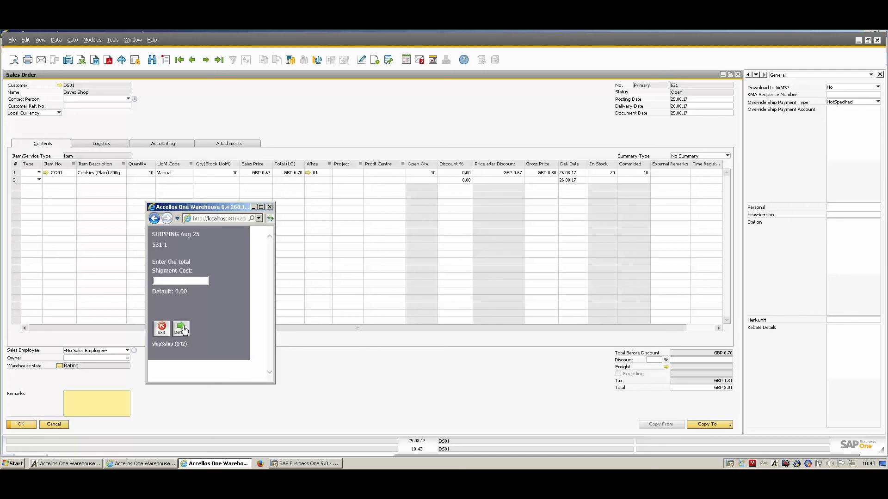
pyautogui.click(183, 329)
pyautogui.click(182, 329)
pyautogui.click(183, 331)
pyautogui.click(181, 329)
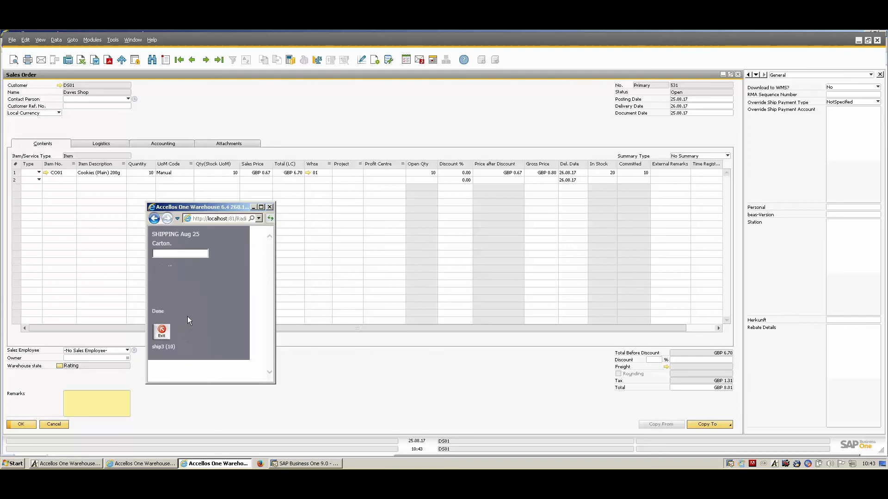
pyautogui.click(163, 331)
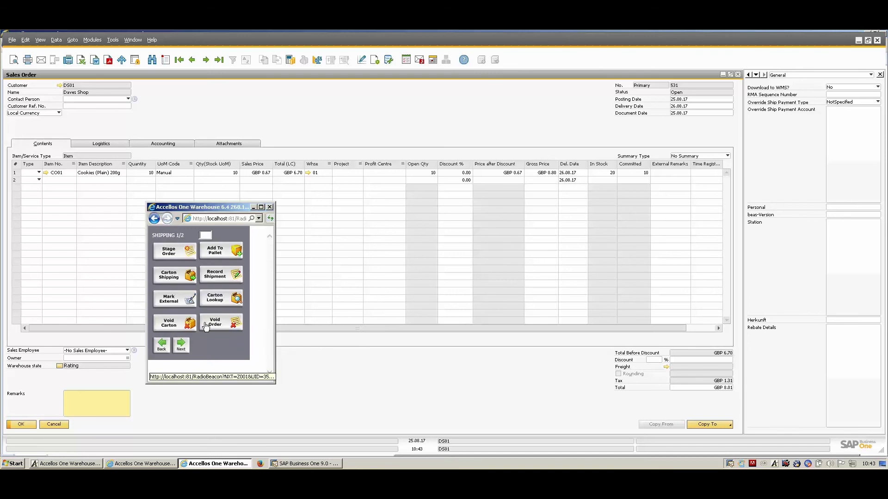
# - Refresh the packslip report in Accellos One Warehouse and check the sales order's warehouse state in SAP Business One
pyautogui.click(331, 374)
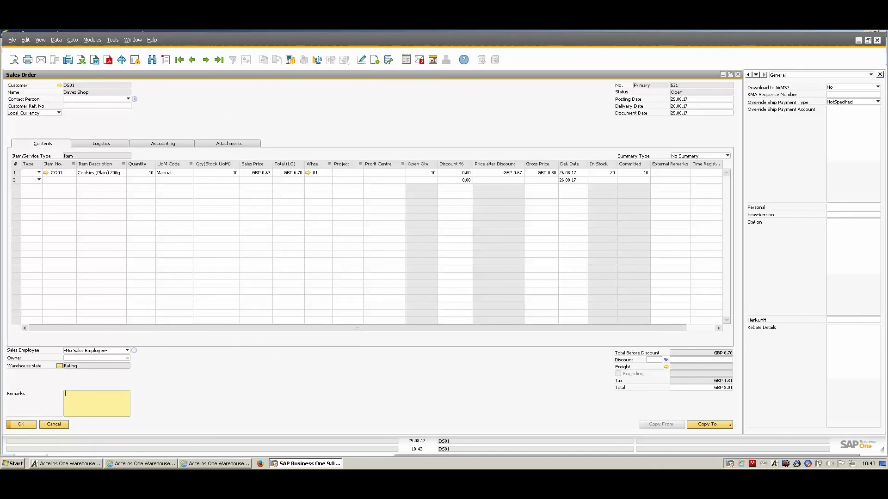
pyautogui.click(151, 465)
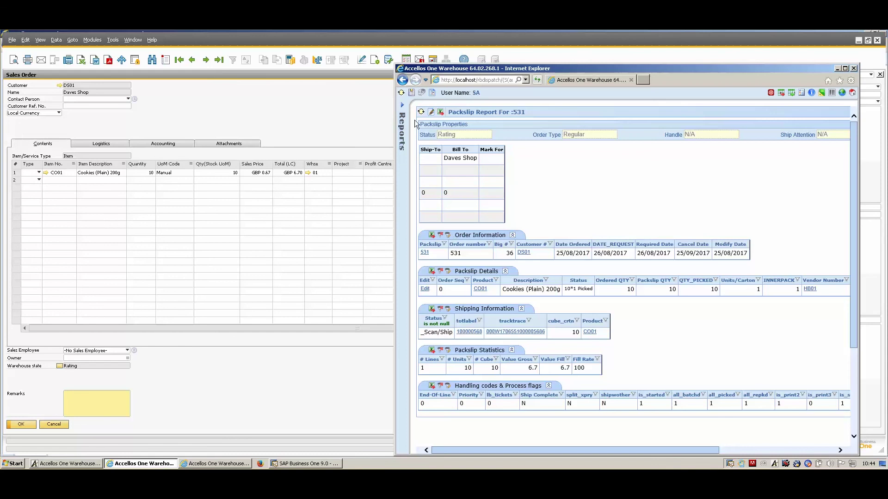
pyautogui.click(431, 112)
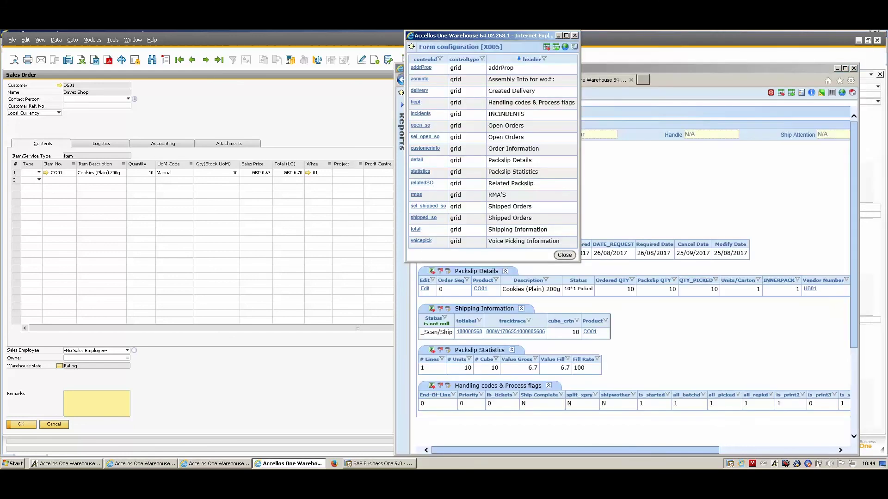
pyautogui.click(575, 35)
pyautogui.click(421, 113)
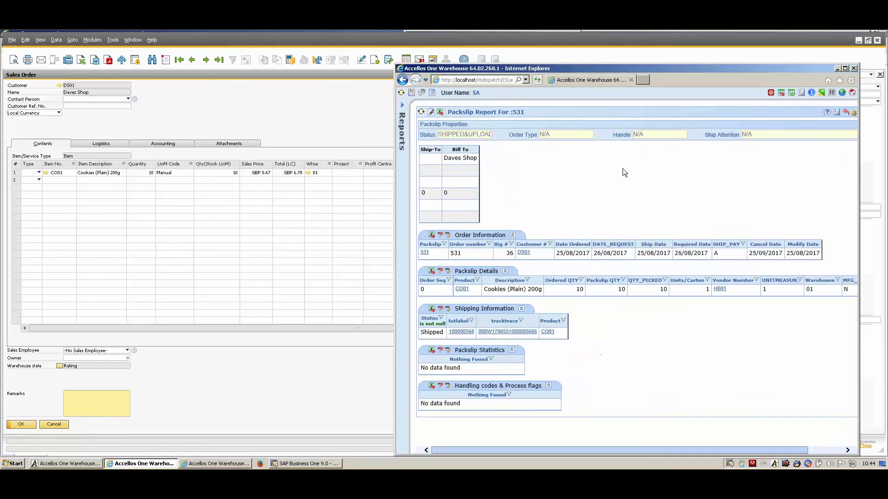
pyautogui.click(164, 401)
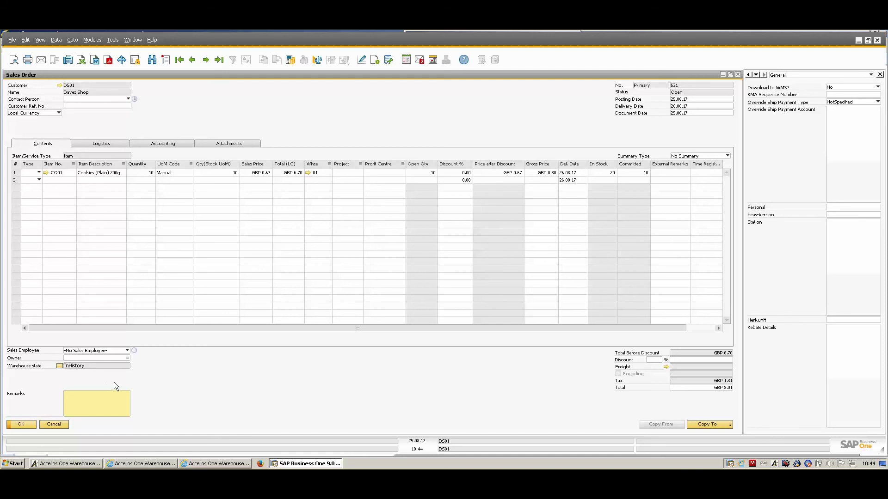
# - Switch to Accellos One Warehouse and open the Activity Report options among the Performance reports
pyautogui.click(151, 464)
pyautogui.click(202, 466)
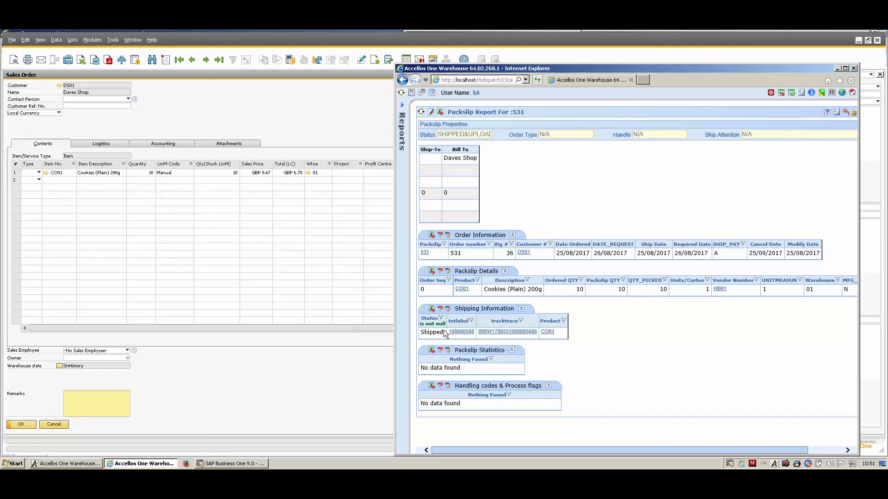
pyautogui.click(404, 109)
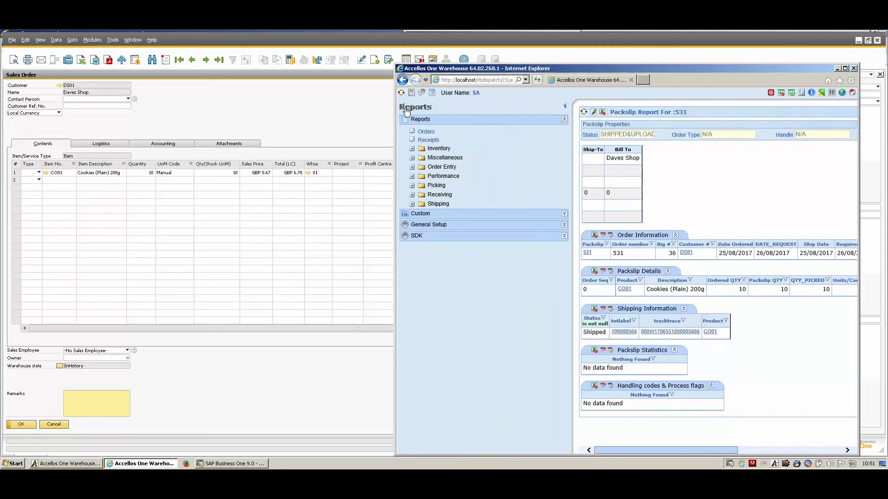
pyautogui.click(442, 177)
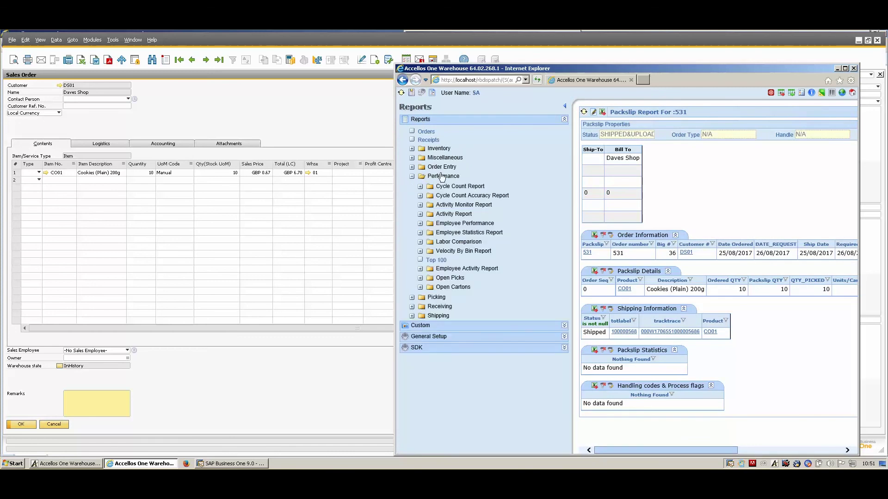
pyautogui.click(453, 215)
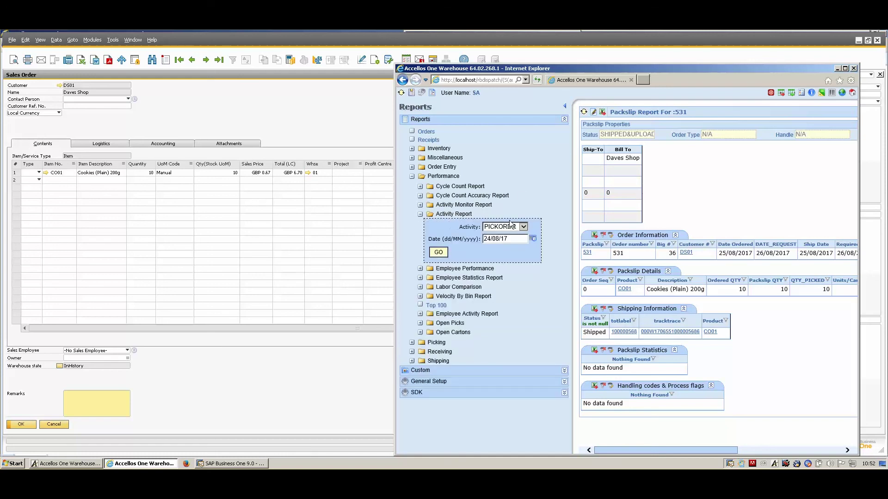
# - Review the available activity types and run the Activity Report for PICKORDR dated 24/08/17
pyautogui.click(524, 228)
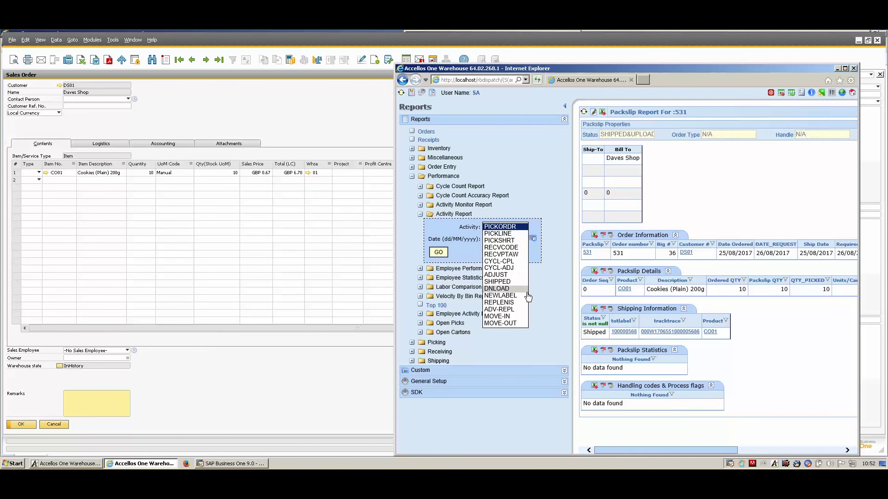
pyautogui.click(513, 227)
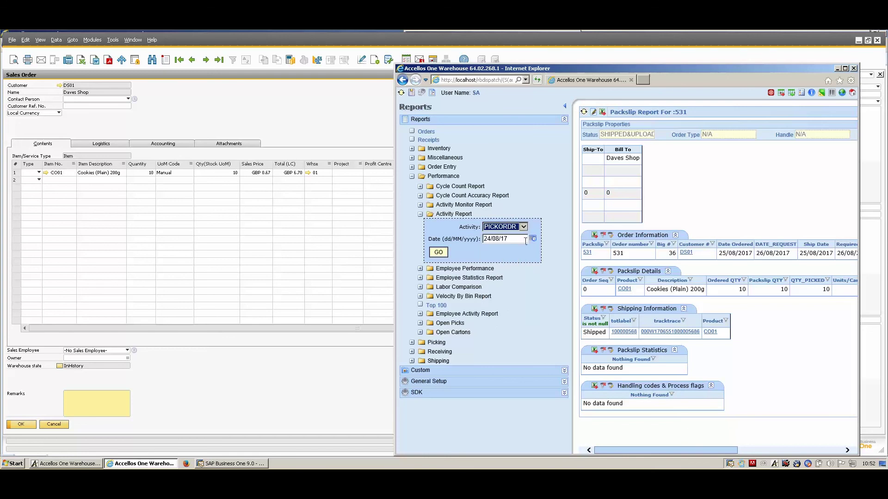
pyautogui.click(524, 228)
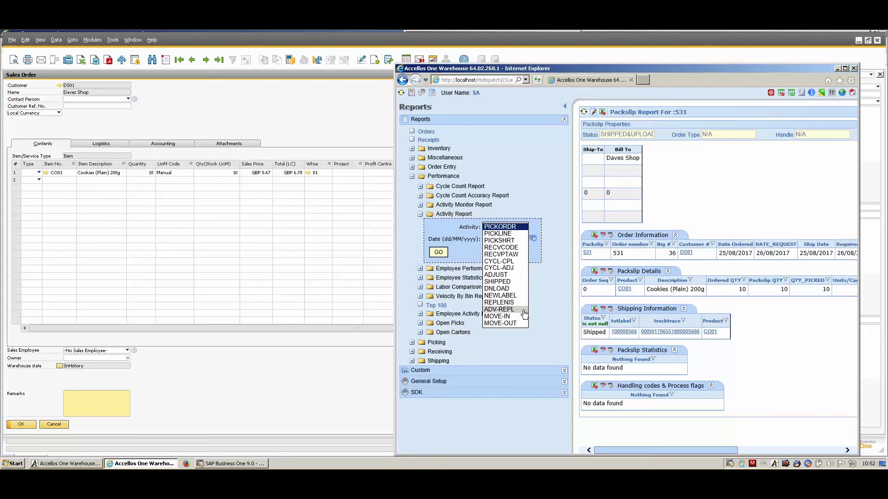
pyautogui.click(503, 227)
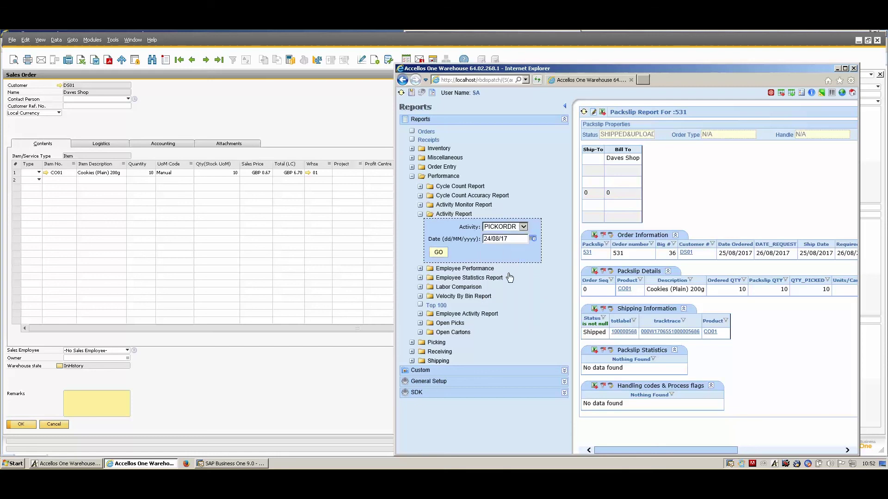
pyautogui.click(443, 253)
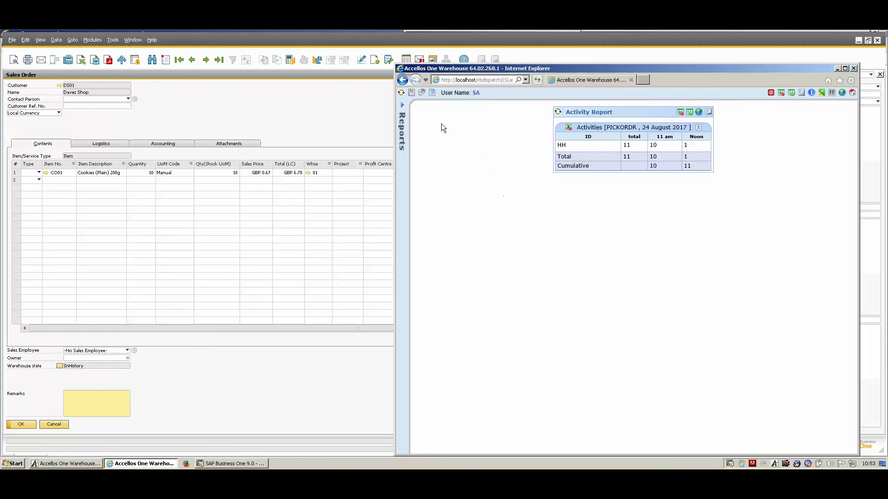
# - Run the Employee Performance report for the HH handheld user dated 25/08/2017
pyautogui.click(402, 109)
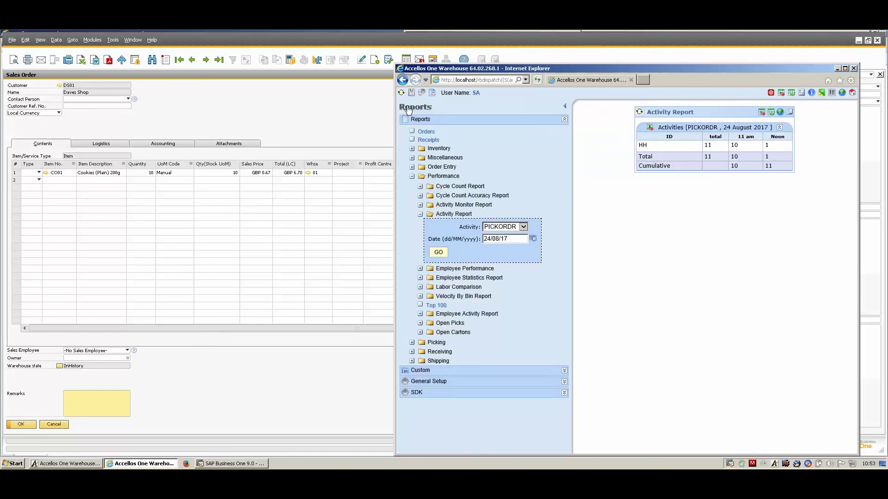
pyautogui.click(420, 215)
pyautogui.click(439, 225)
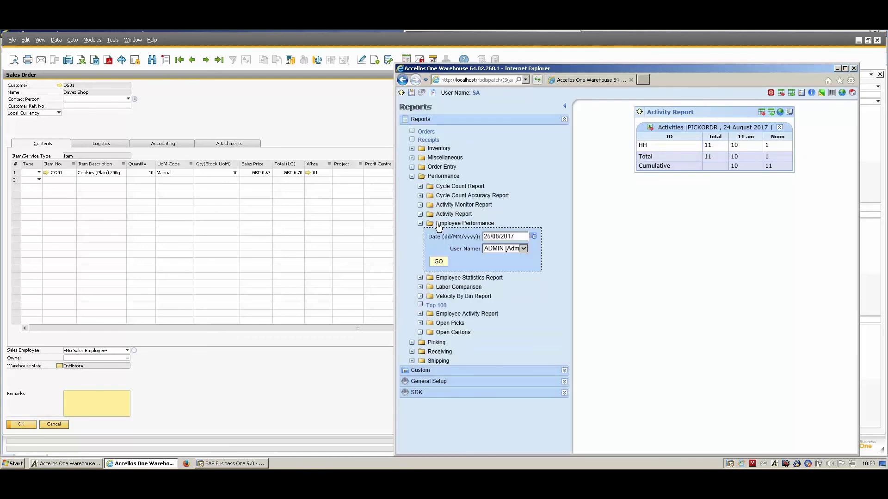
pyautogui.click(525, 250)
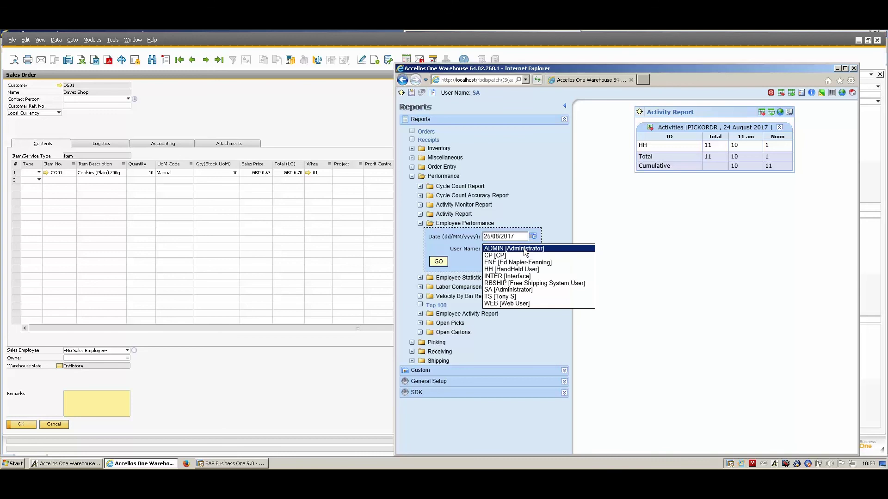
pyautogui.click(514, 273)
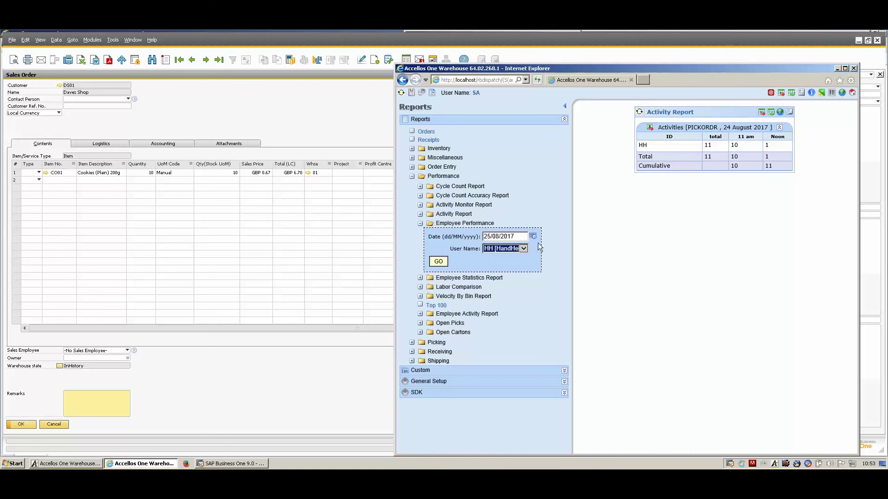
pyautogui.click(439, 261)
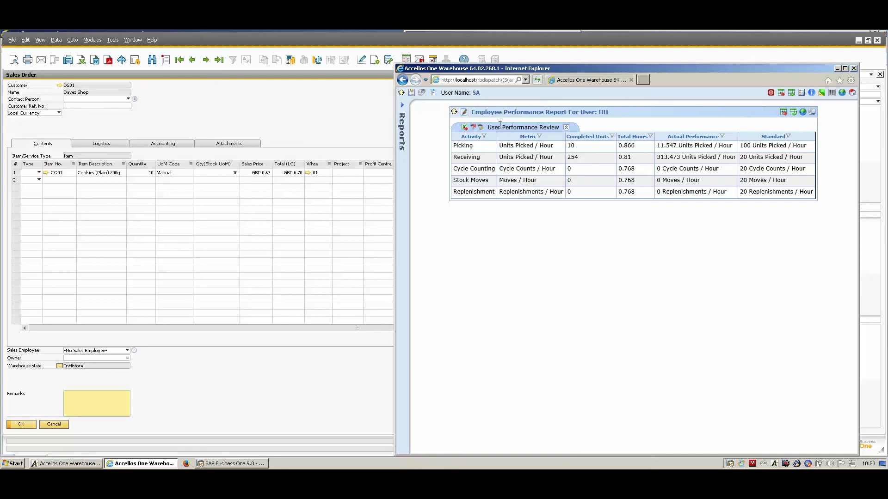
# - Run the Activity Monitor Report, review its activities, and collapse the Performance folder and the Reports section
pyautogui.click(403, 109)
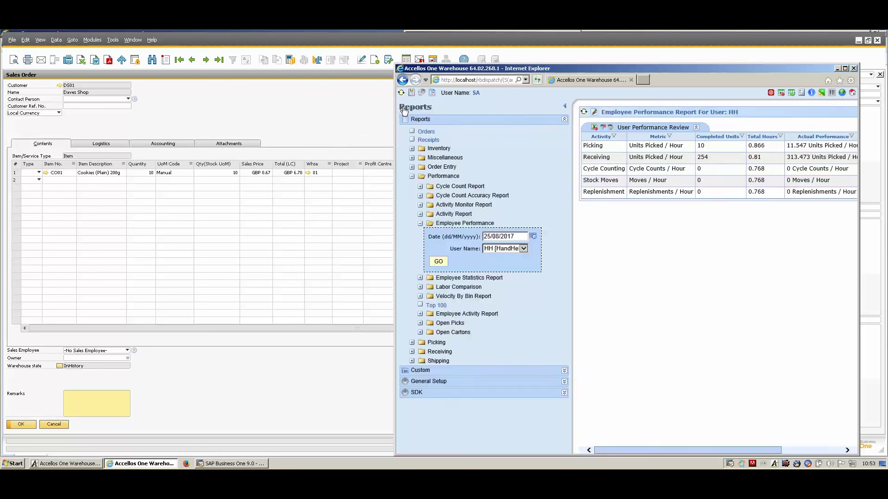
pyautogui.click(420, 226)
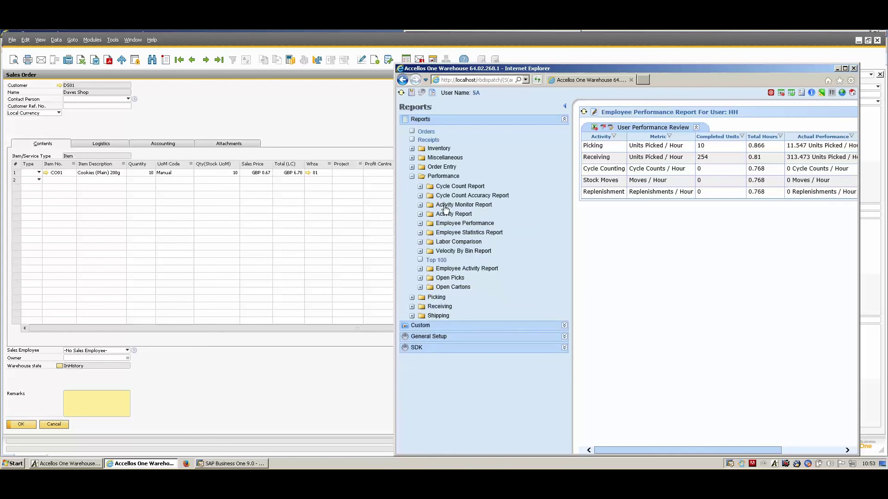
pyautogui.click(443, 206)
pyautogui.click(438, 232)
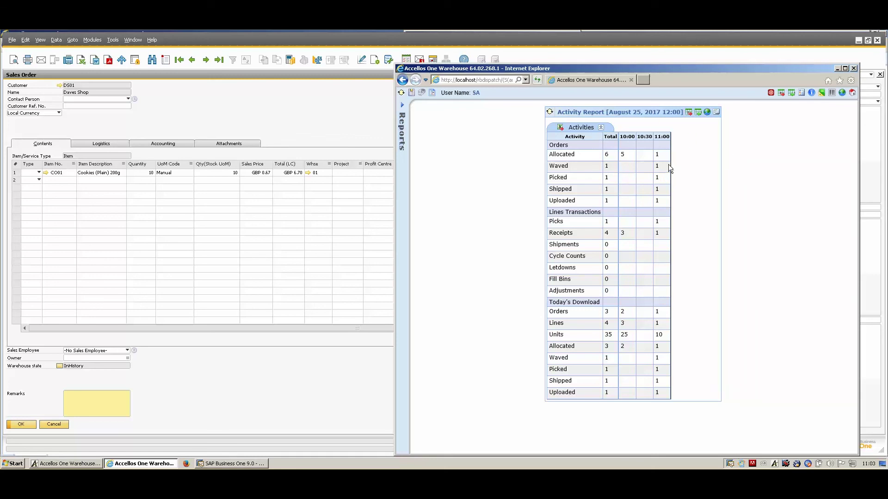
pyautogui.click(405, 115)
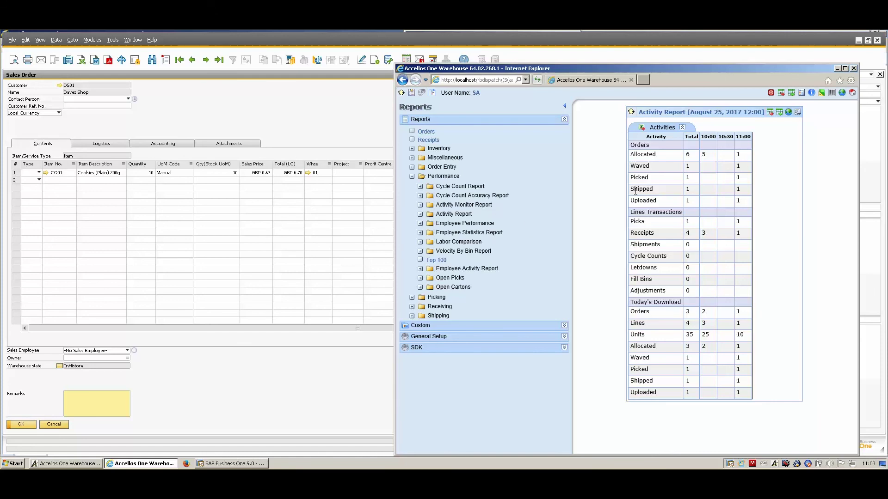
pyautogui.click(455, 179)
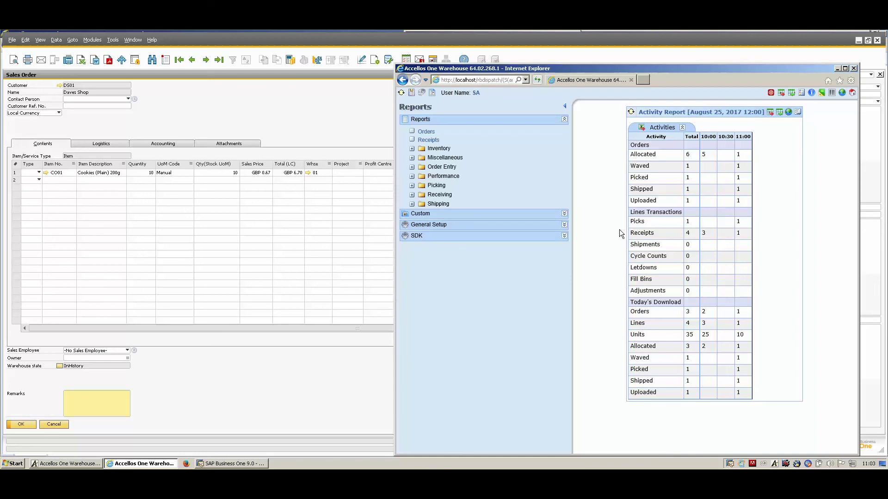
pyautogui.click(565, 120)
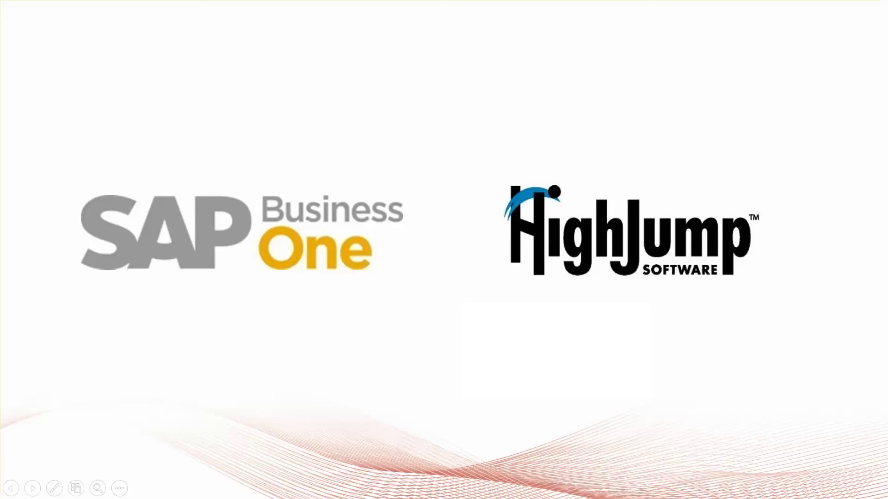
pyautogui.press('Right')
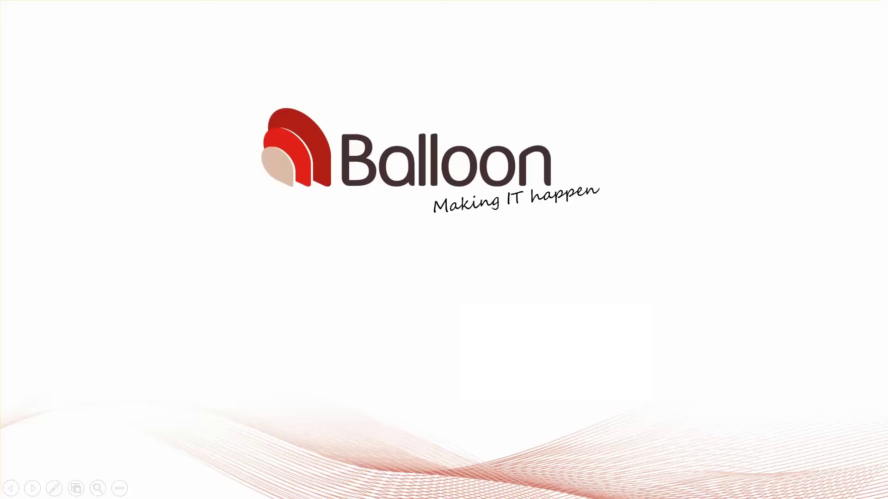